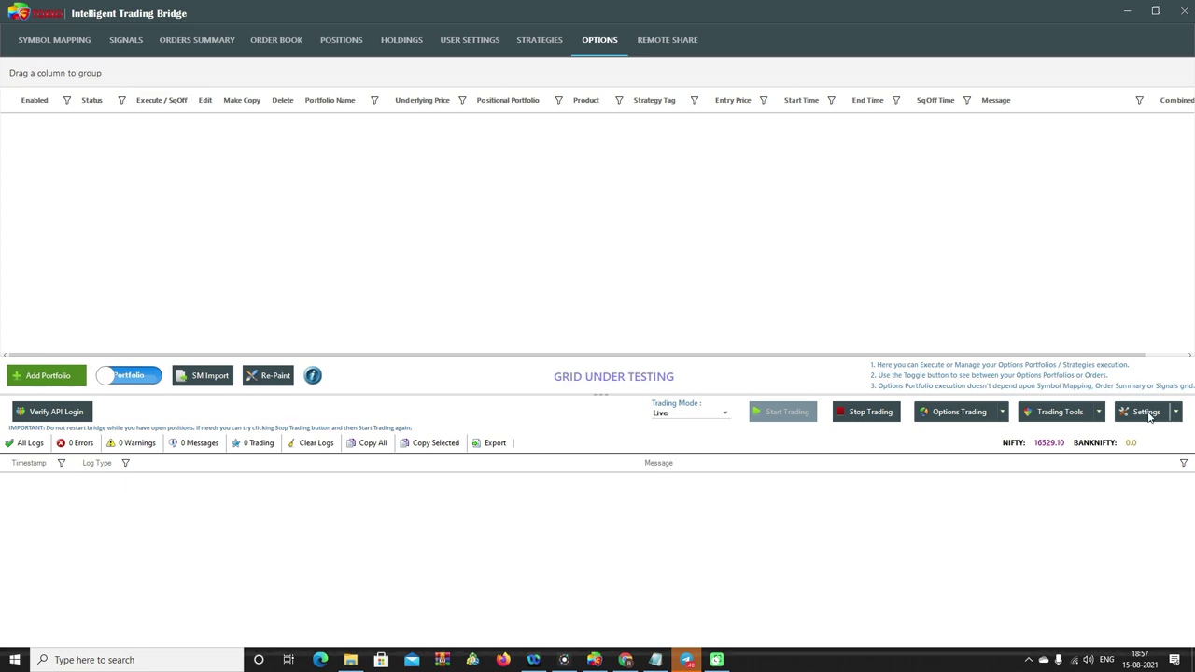
In the bridge's appearance settings, hide the Symbol Mapping, Signals, Order Summary, Order Book, Holdings and Remote Share grids, and save.
{"action": "left_click", "coordinate": [1148, 415]}
{"action": "left_click", "coordinate": [1137, 429]}
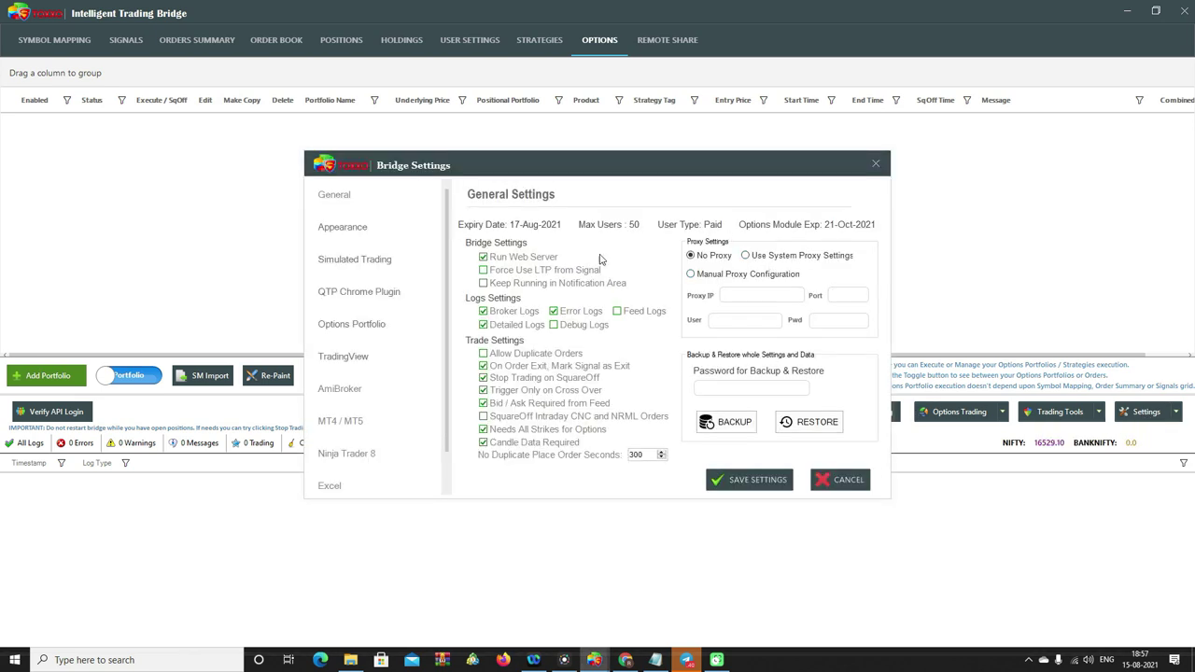
{"action": "left_click", "coordinate": [325, 229]}
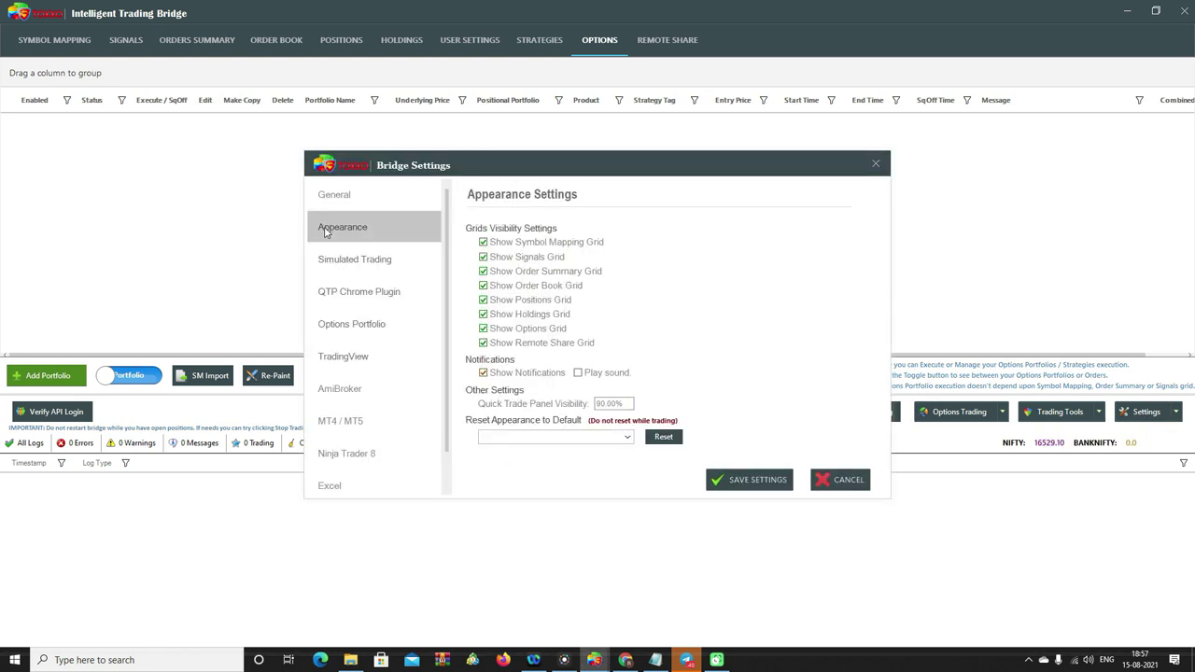
{"action": "left_click", "coordinate": [519, 257]}
{"action": "left_click", "coordinate": [519, 270]}
{"action": "left_click", "coordinate": [519, 284]}
{"action": "left_click", "coordinate": [519, 300]}
{"action": "left_click", "coordinate": [519, 314]}
{"action": "left_click", "coordinate": [515, 343]}
{"action": "left_click", "coordinate": [493, 300]}
{"action": "left_click", "coordinate": [775, 479]}
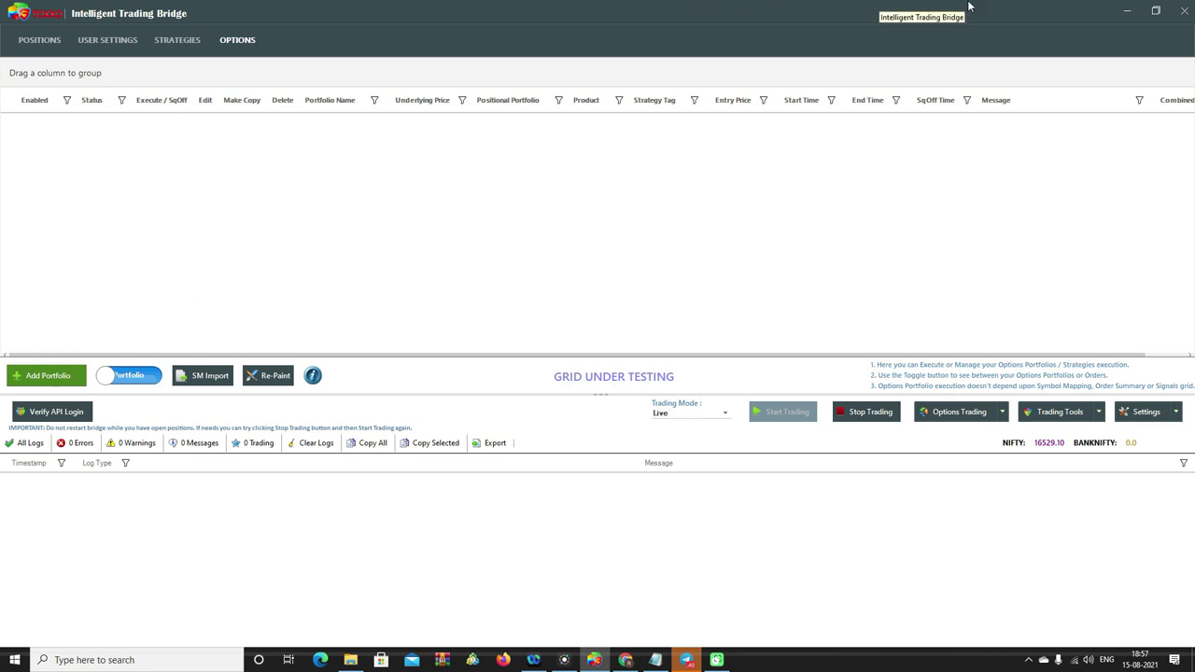
Switch to the Zerodha Kite chart page and try to sell 25 BANKNIFTY AUG 36200 CE as an intraday market order.
{"action": "left_click", "coordinate": [1127, 14]}
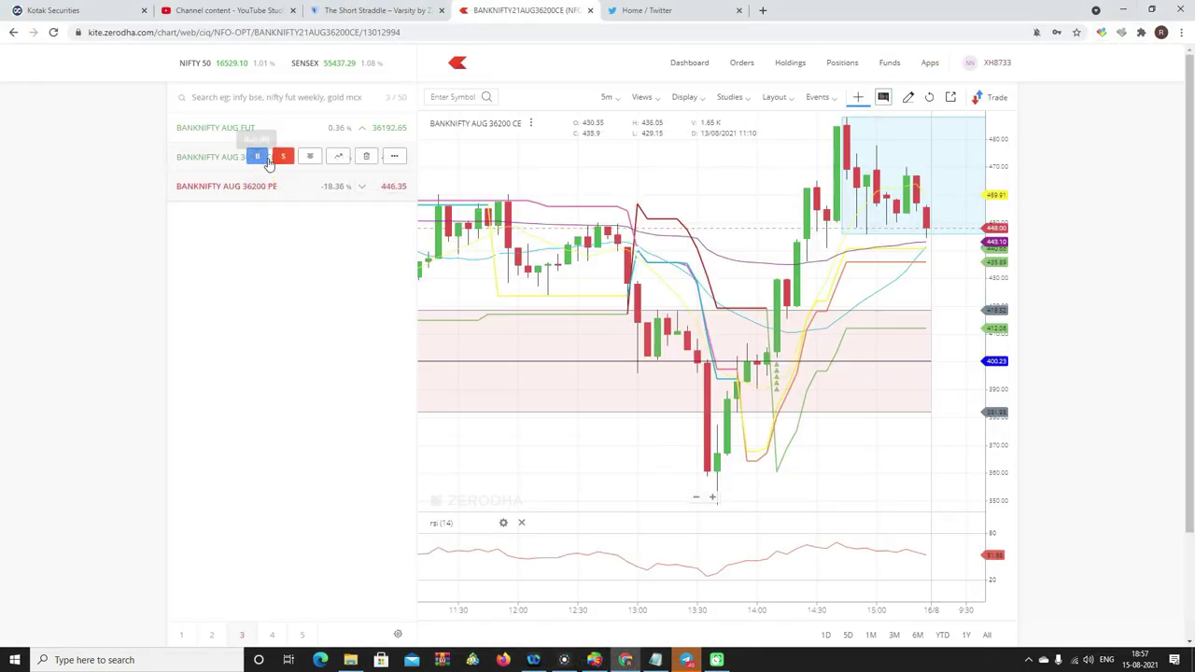
{"action": "left_click", "coordinate": [282, 156]}
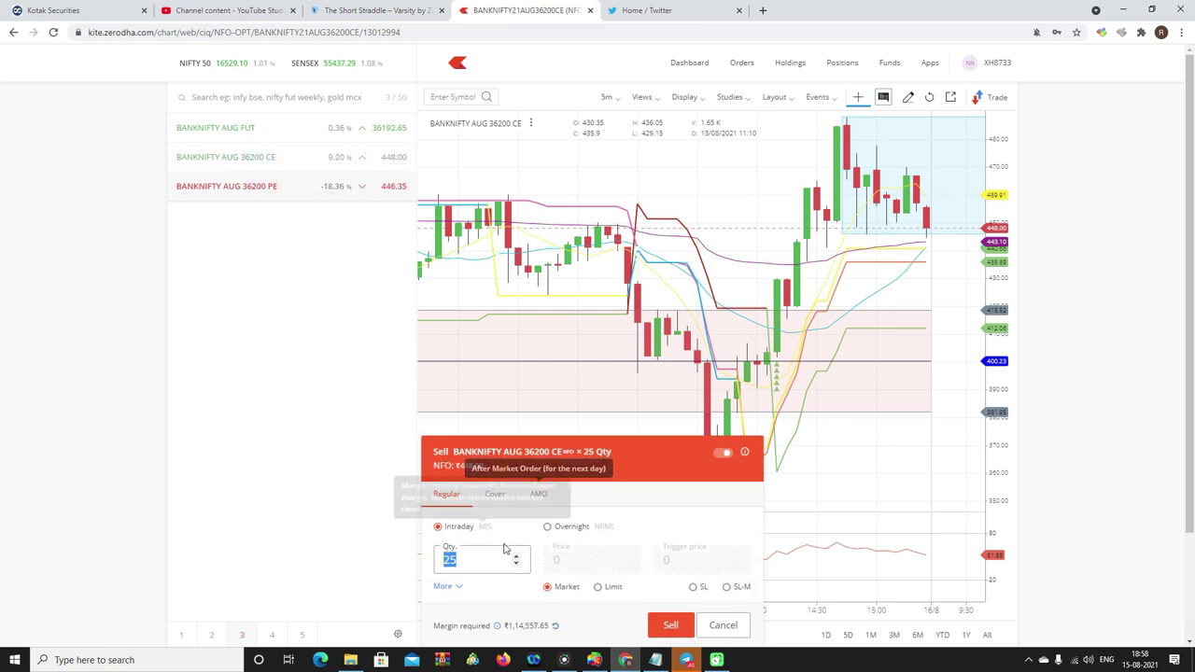
{"action": "left_click", "coordinate": [670, 629]}
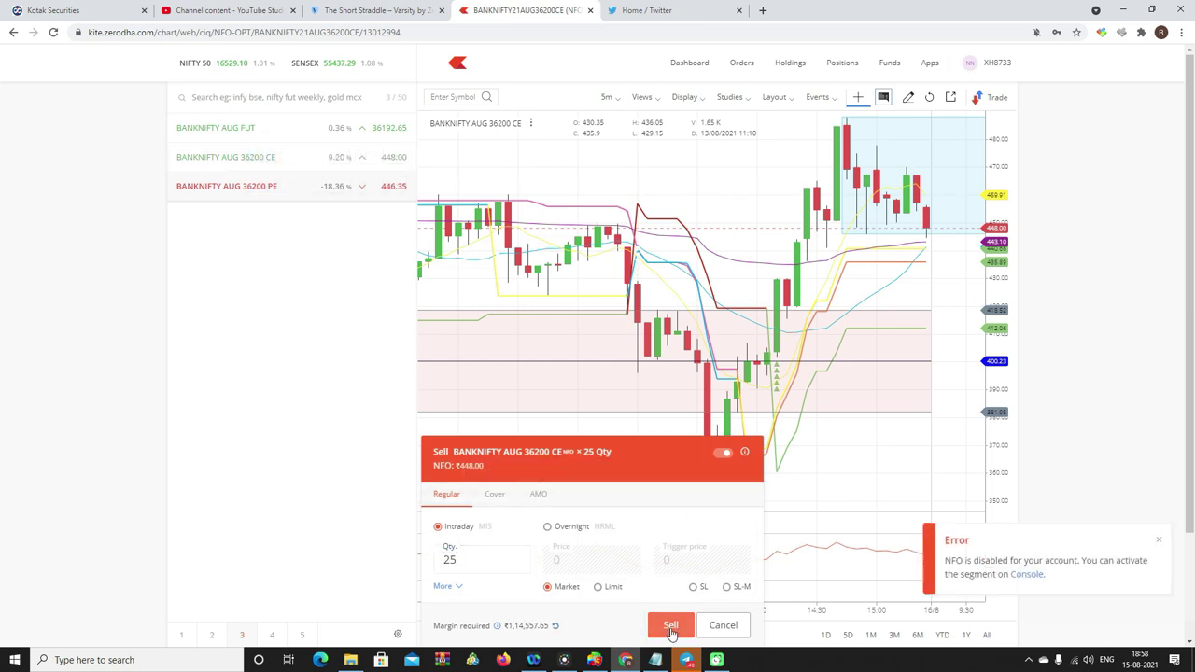
{"action": "left_click", "coordinate": [282, 187]}
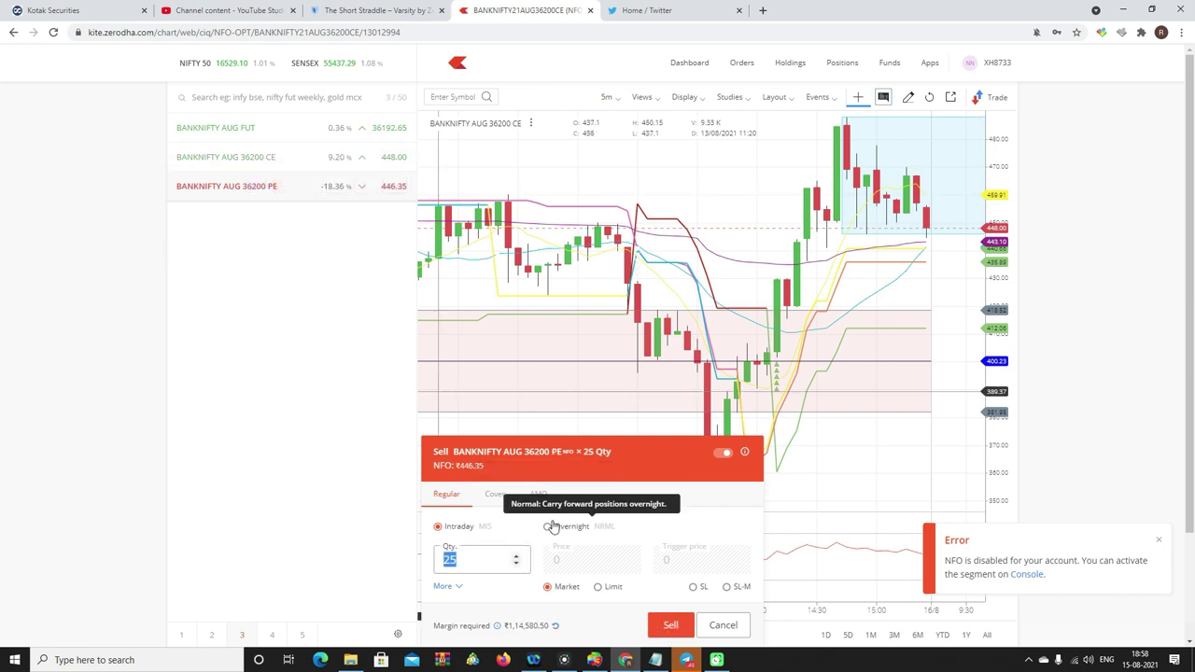
{"action": "type", "text": "15"}
{"action": "key", "text": "BackSpace"}
{"action": "key", "text": "BackSpace"}
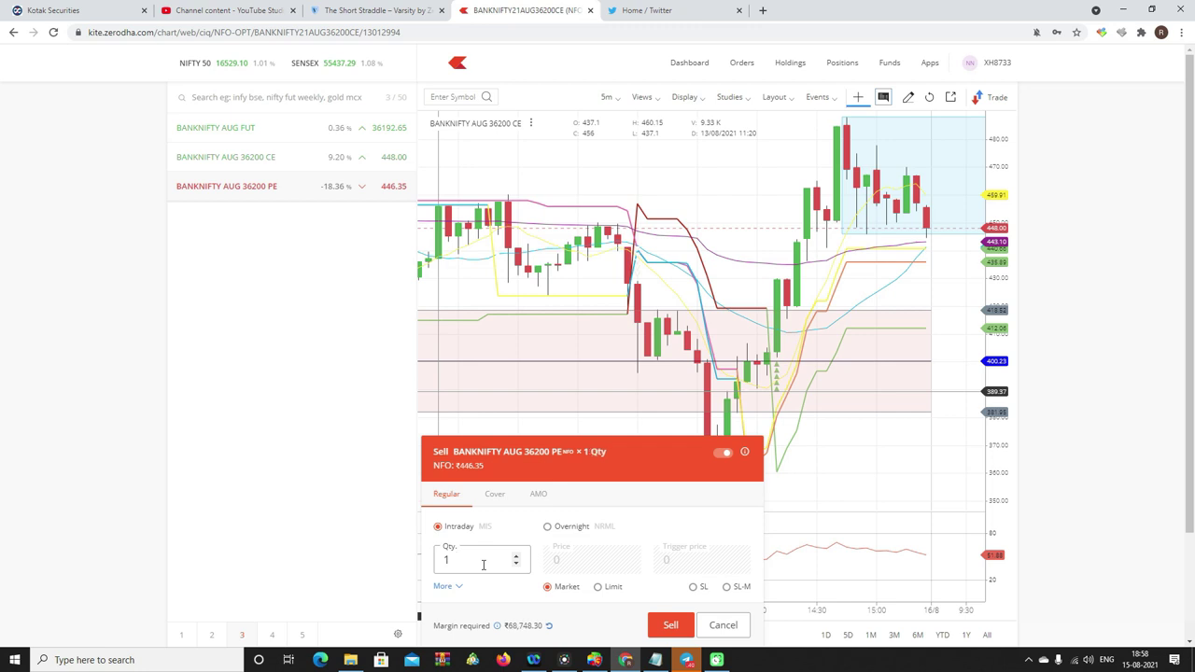
{"action": "type", "text": "25"}
{"action": "left_click", "coordinate": [721, 625]}
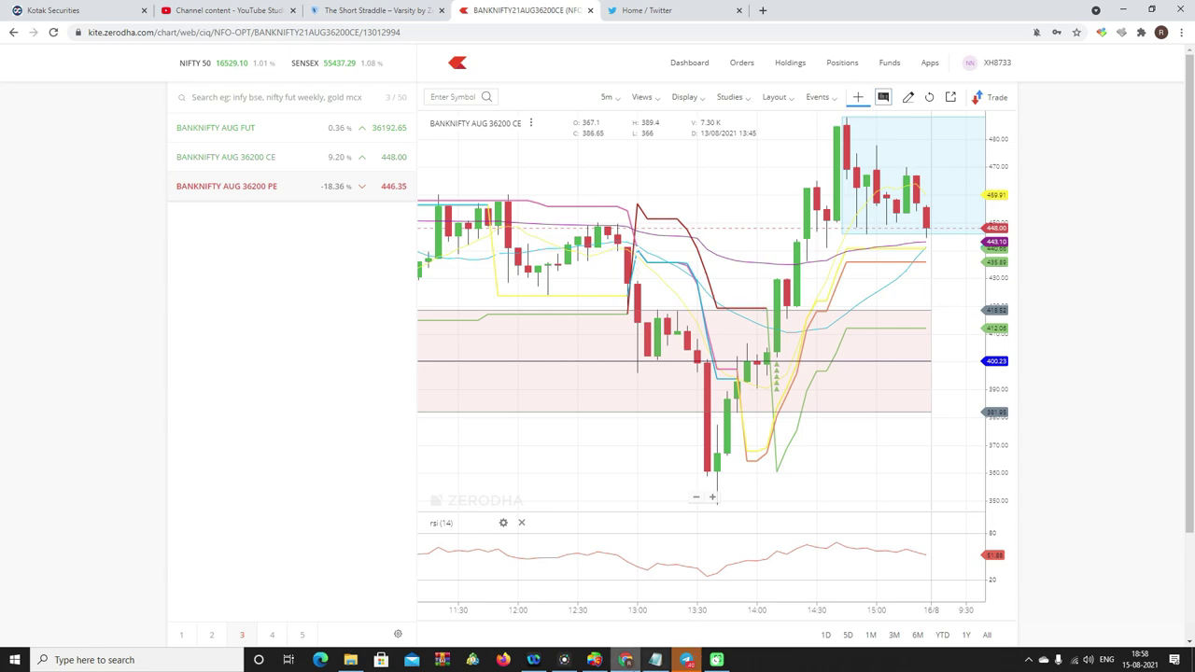
Switch back to Intelligent Trading Bridge and add a NIFTY options portfolio using the predefined ShortStraddle strategy.
{"action": "left_click", "coordinate": [605, 663]}
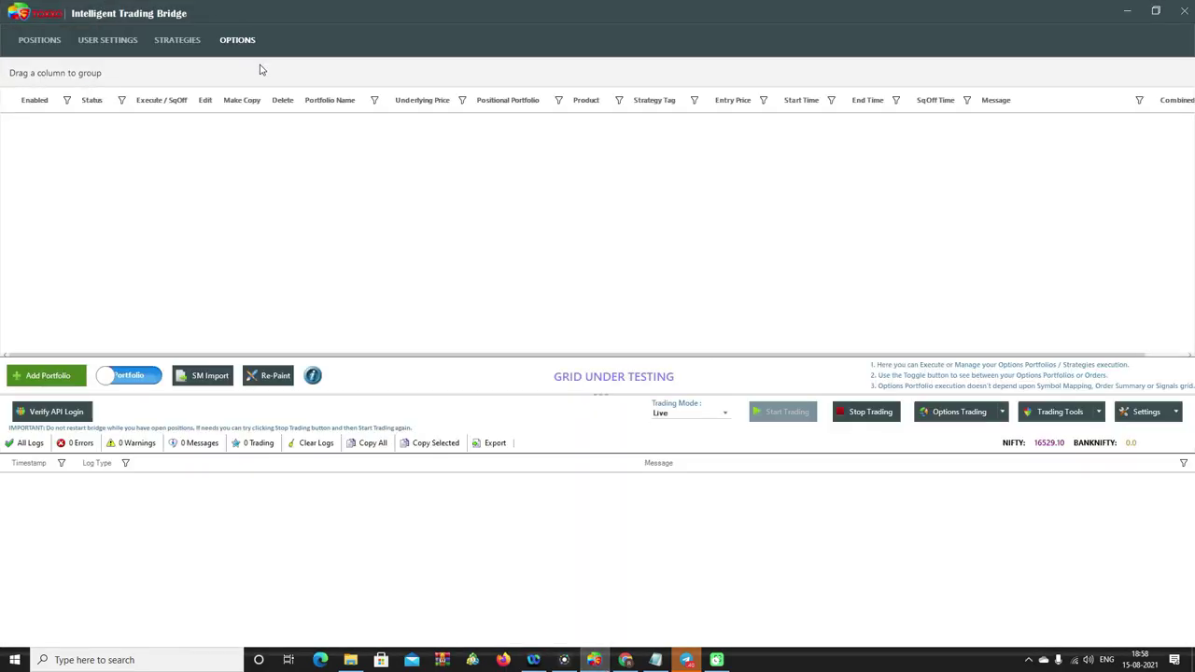
{"action": "left_click", "coordinate": [69, 382]}
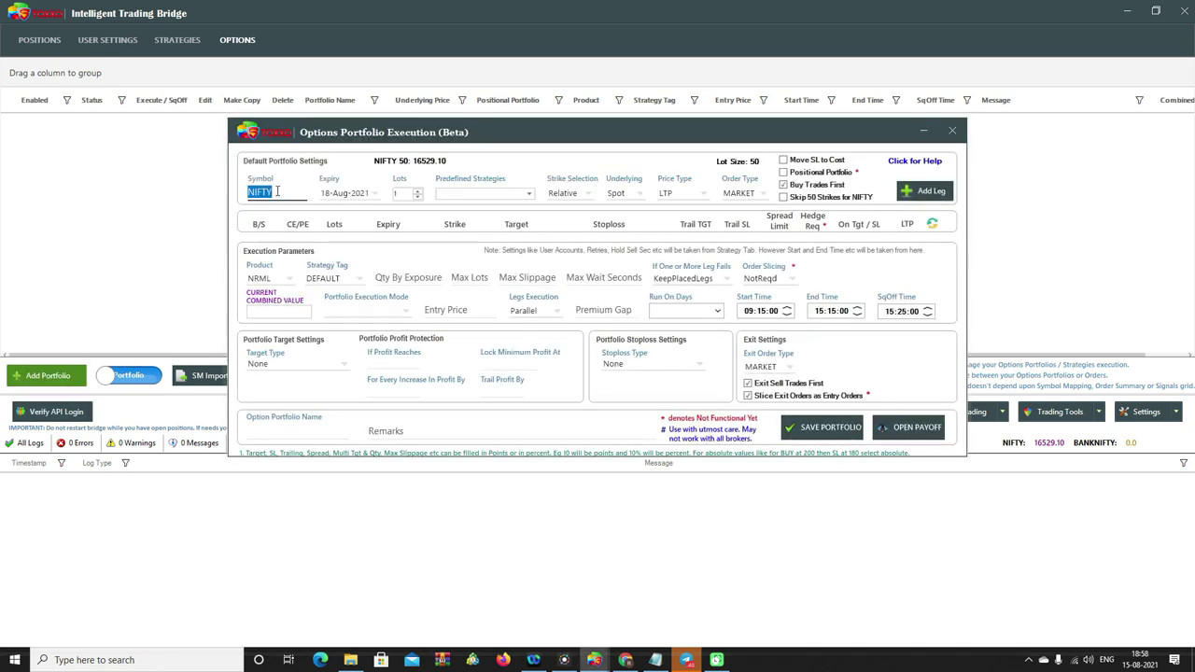
{"action": "left_click", "coordinate": [530, 195]}
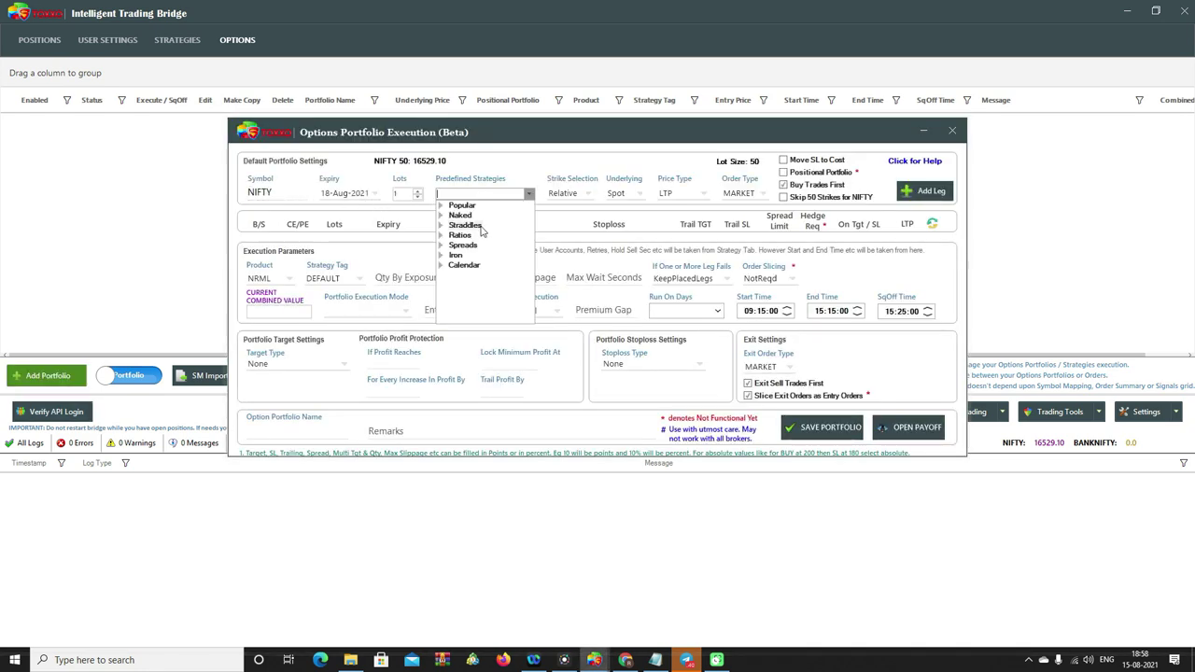
{"action": "left_click", "coordinate": [441, 226]}
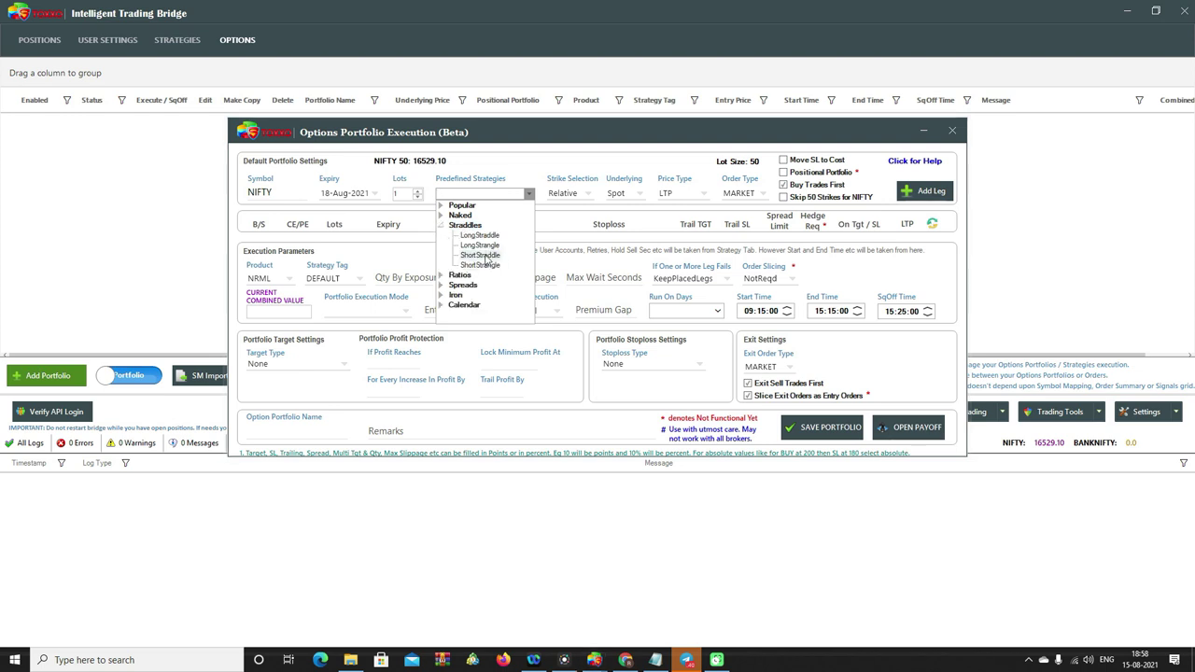
{"action": "left_click", "coordinate": [485, 260]}
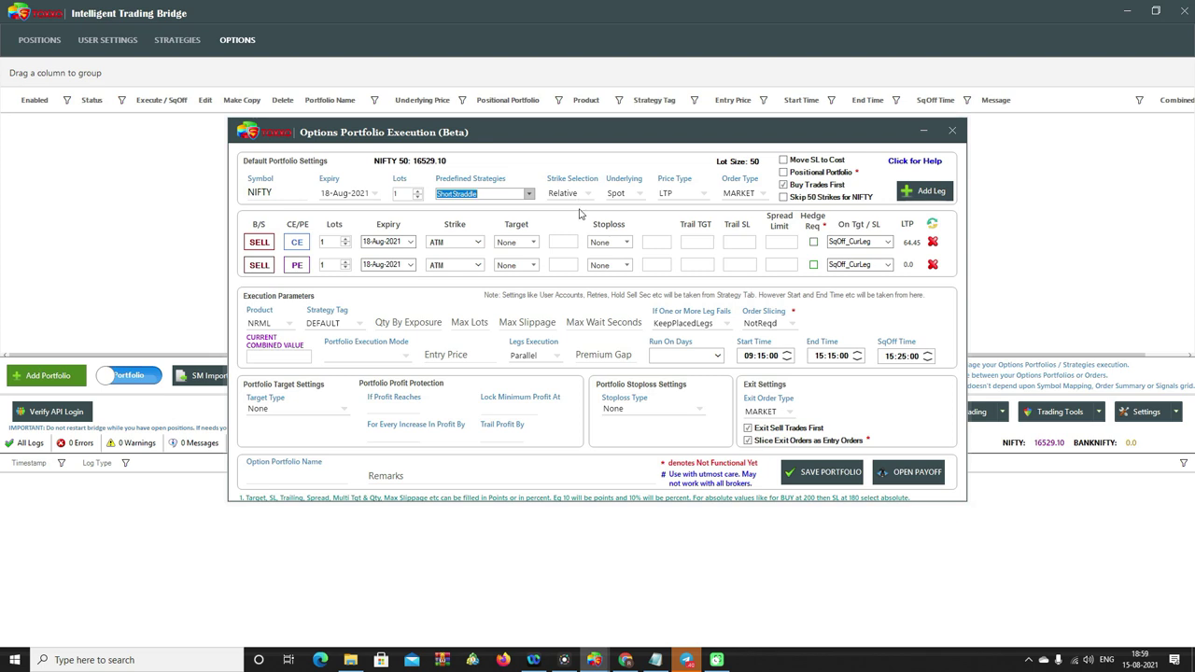
Compare the CE leg's strike choices under Normal and Relative strike selection, leaving the selection on Relative.
{"action": "mouse_move", "coordinate": [579, 200]}
{"action": "left_click", "coordinate": [578, 195]}
{"action": "left_click", "coordinate": [572, 206]}
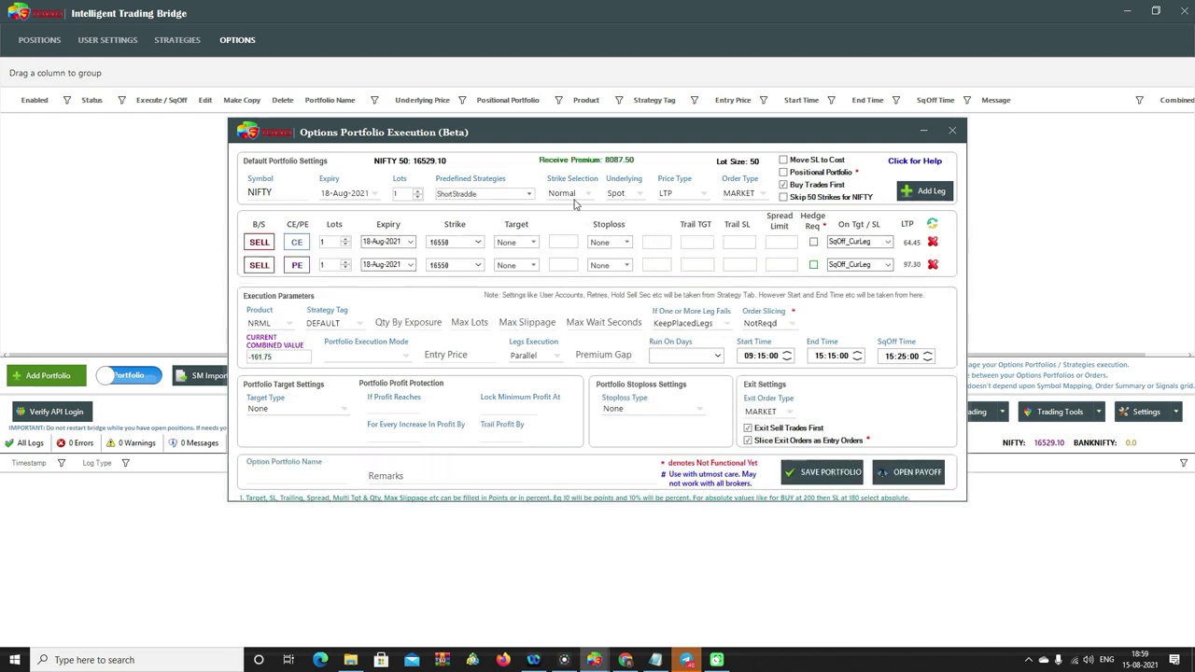
{"action": "left_click", "coordinate": [473, 242]}
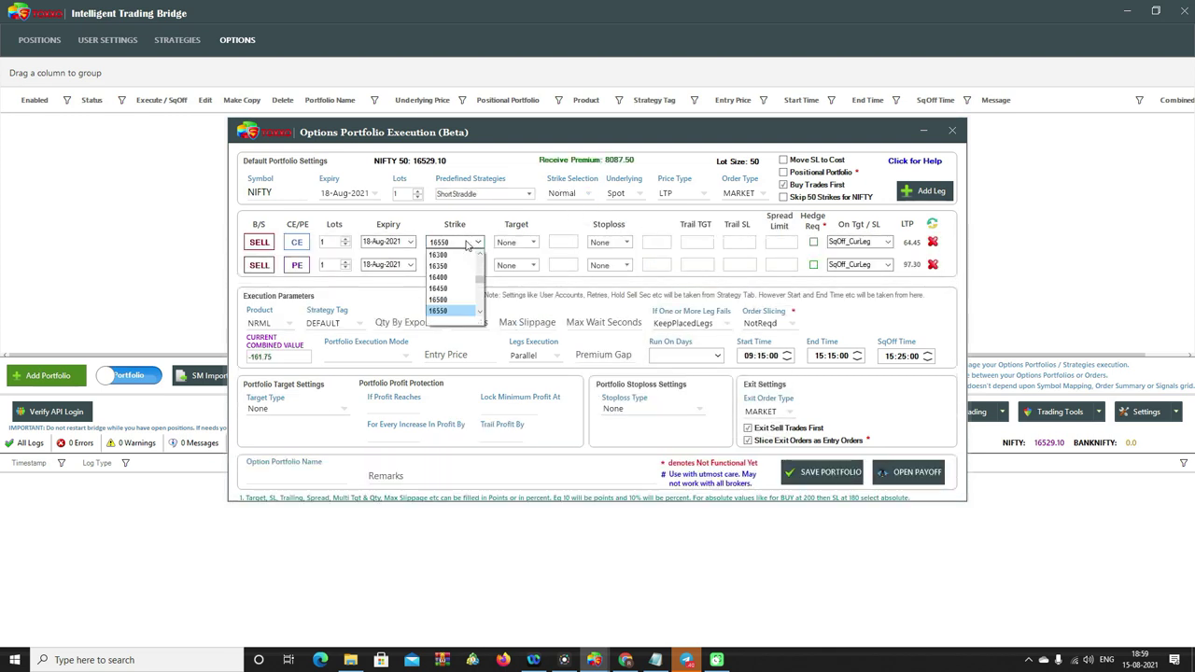
{"action": "left_click", "coordinate": [571, 196]}
{"action": "left_click", "coordinate": [573, 216]}
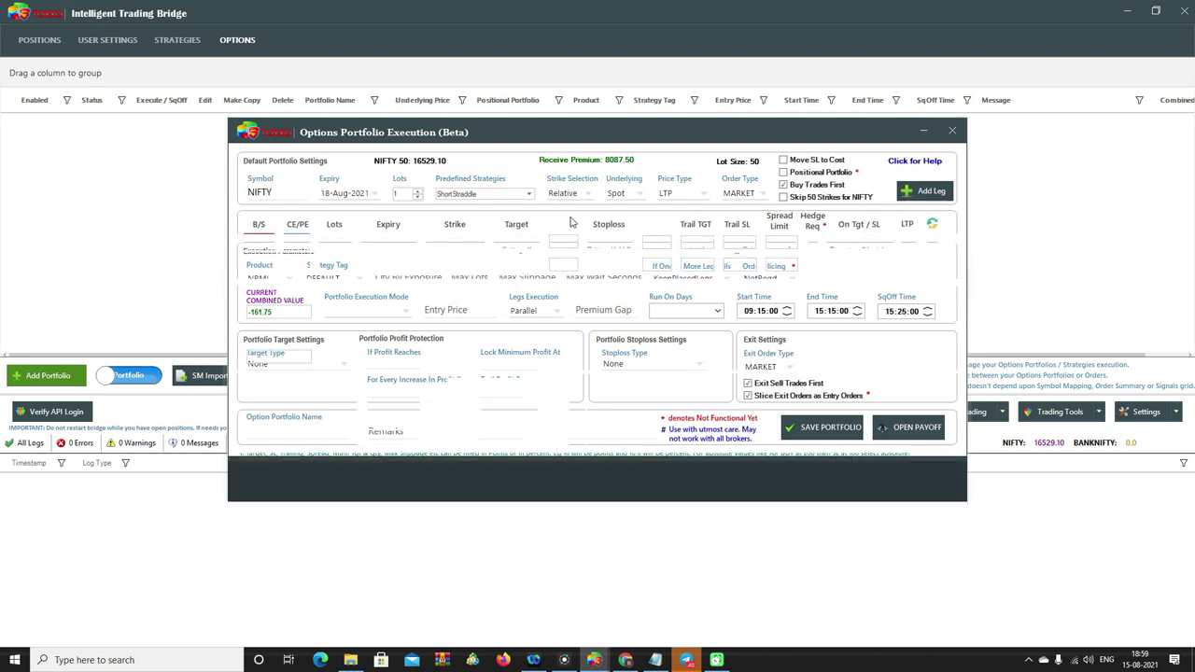
{"action": "left_click", "coordinate": [464, 245]}
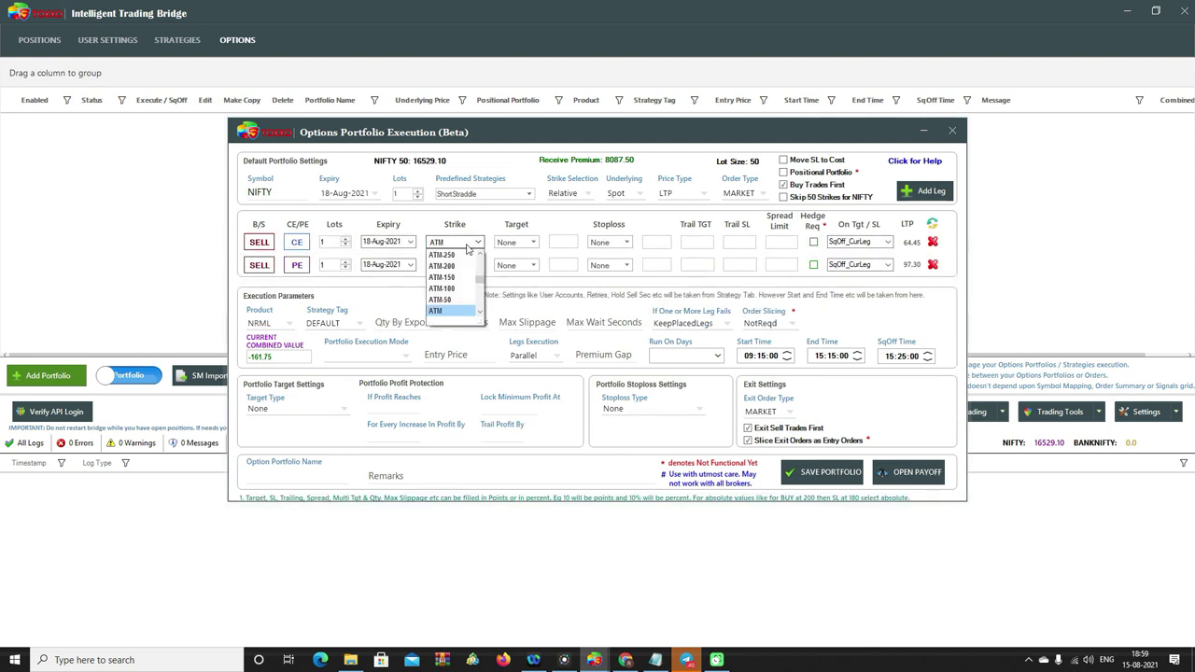
{"action": "left_click", "coordinate": [484, 233]}
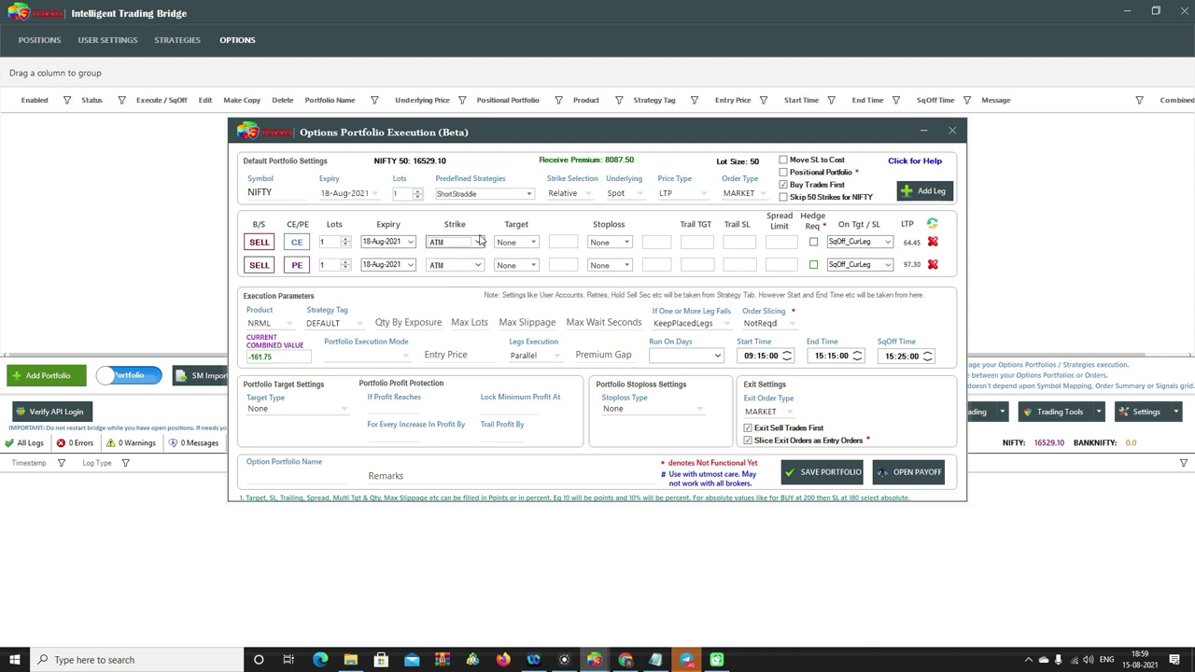
{"action": "left_click", "coordinate": [562, 194]}
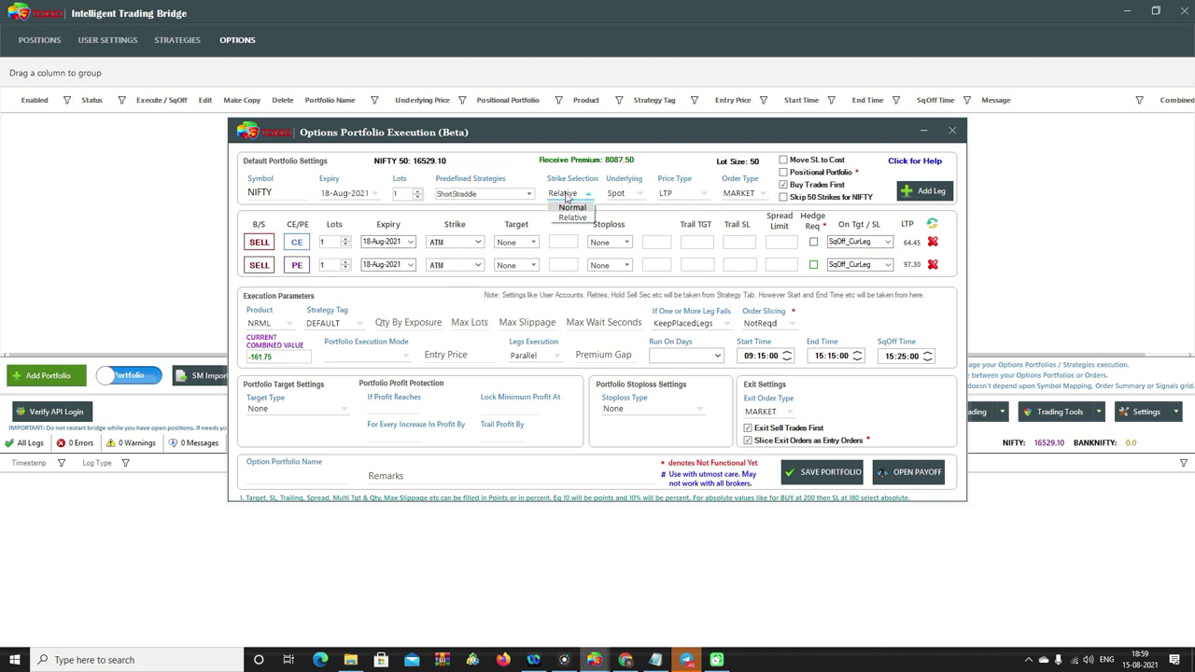
{"action": "left_click", "coordinate": [1133, 638]}
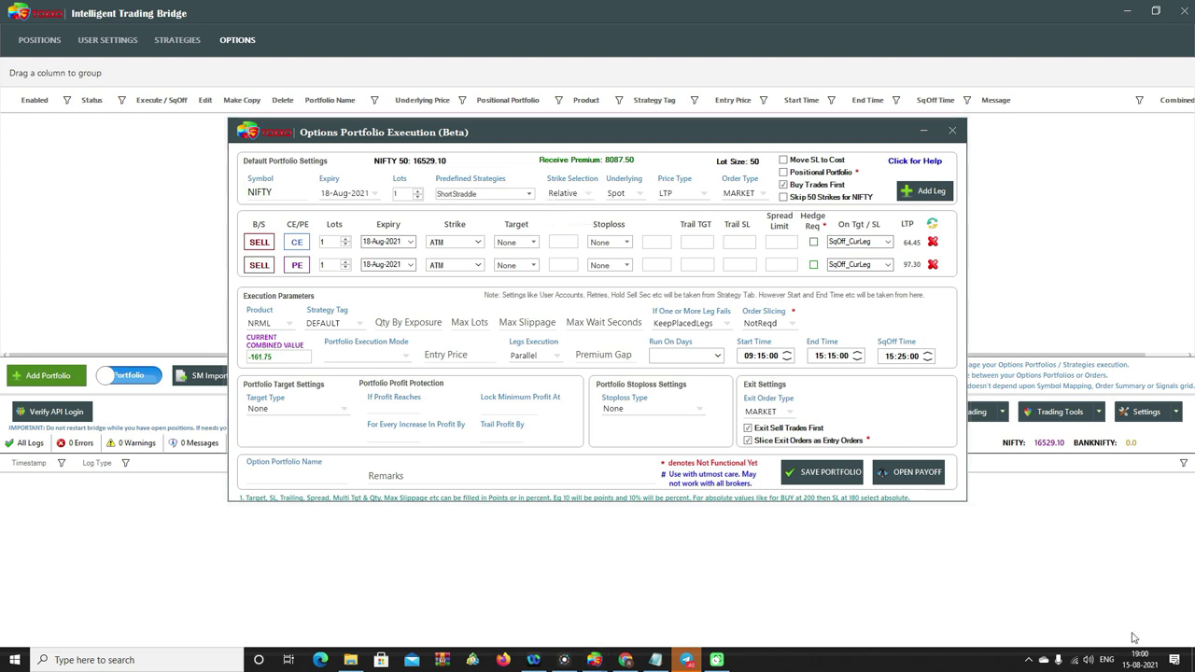
Review the underlying, price type and order type choices, and enable Move SL to Cost for the portfolio.
{"action": "left_click", "coordinate": [621, 193]}
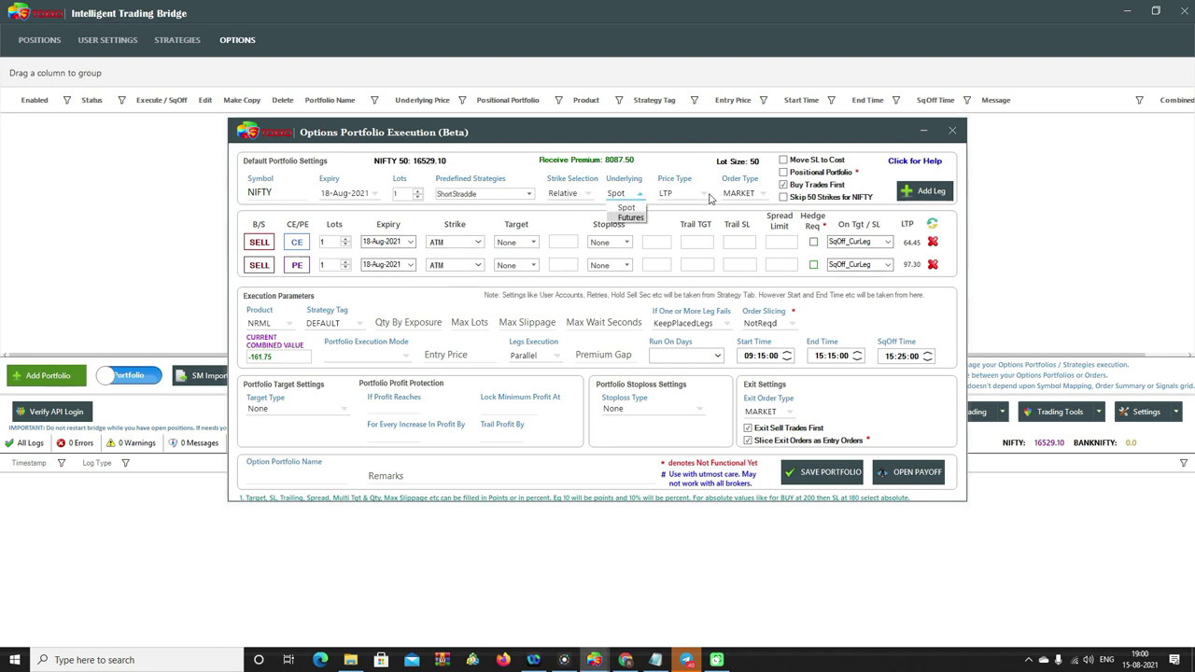
{"action": "left_click", "coordinate": [710, 196]}
{"action": "left_click", "coordinate": [706, 196]}
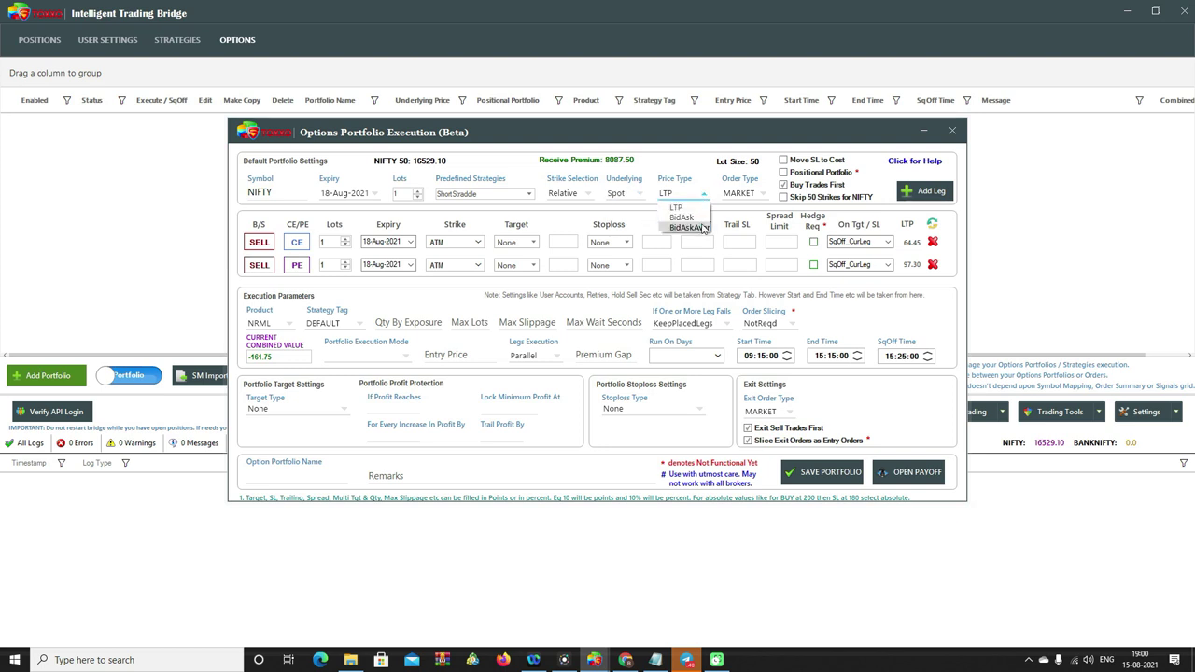
{"action": "left_click", "coordinate": [703, 189]}
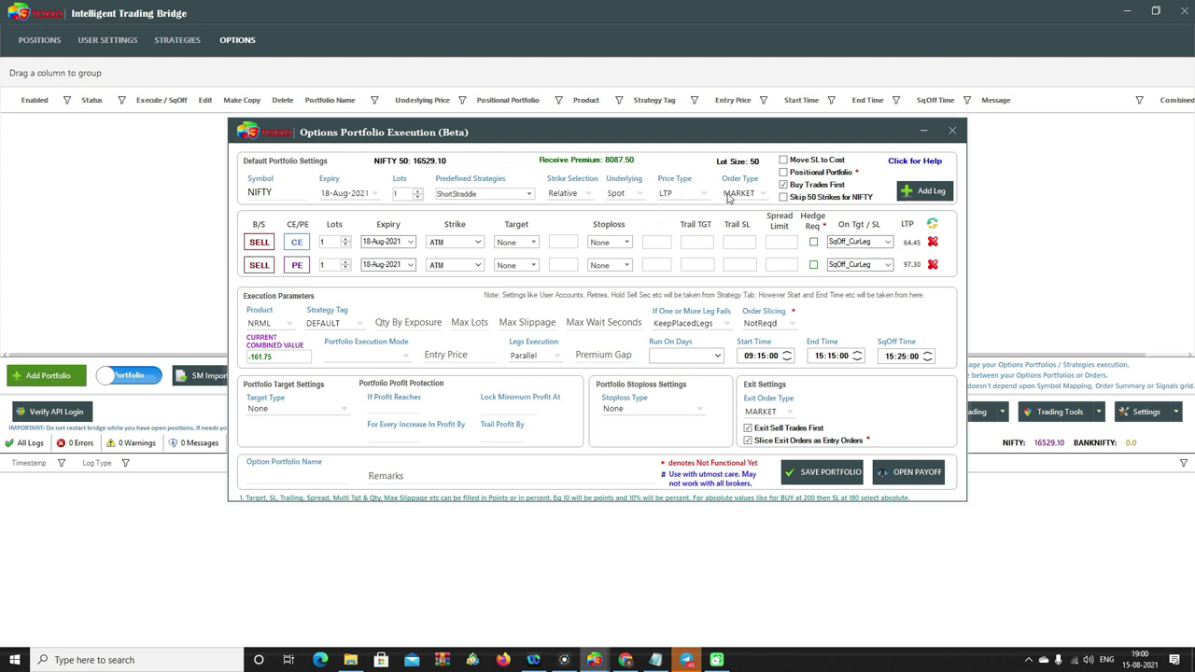
{"action": "left_click", "coordinate": [742, 196]}
{"action": "mouse_move", "coordinate": [725, 200]}
{"action": "left_click", "coordinate": [784, 162]}
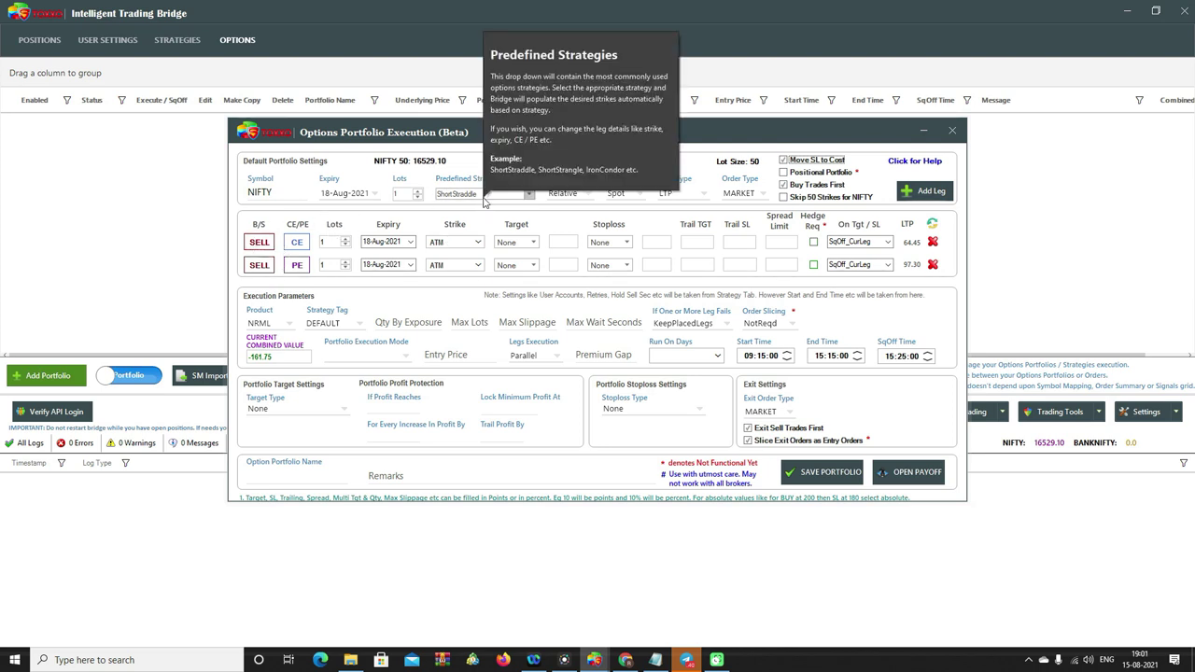
Switch both straddle legs from sell to buy and back to sell.
{"action": "left_click", "coordinate": [257, 241]}
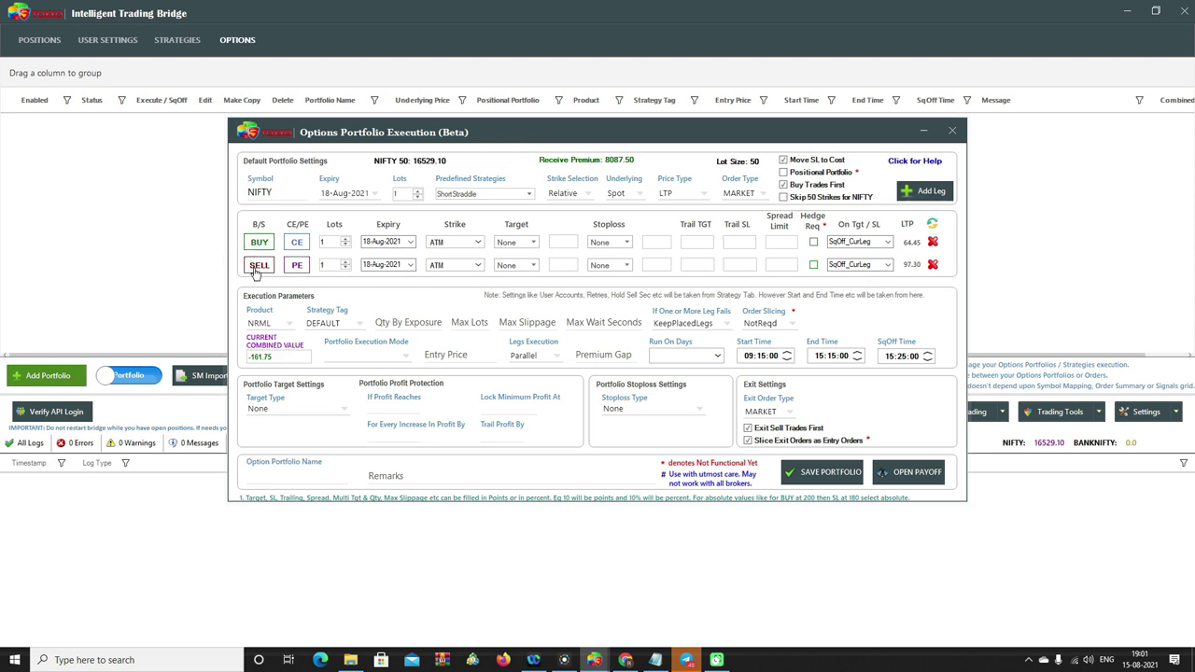
{"action": "left_click", "coordinate": [257, 265]}
{"action": "left_click", "coordinate": [259, 241]}
{"action": "left_click", "coordinate": [259, 264]}
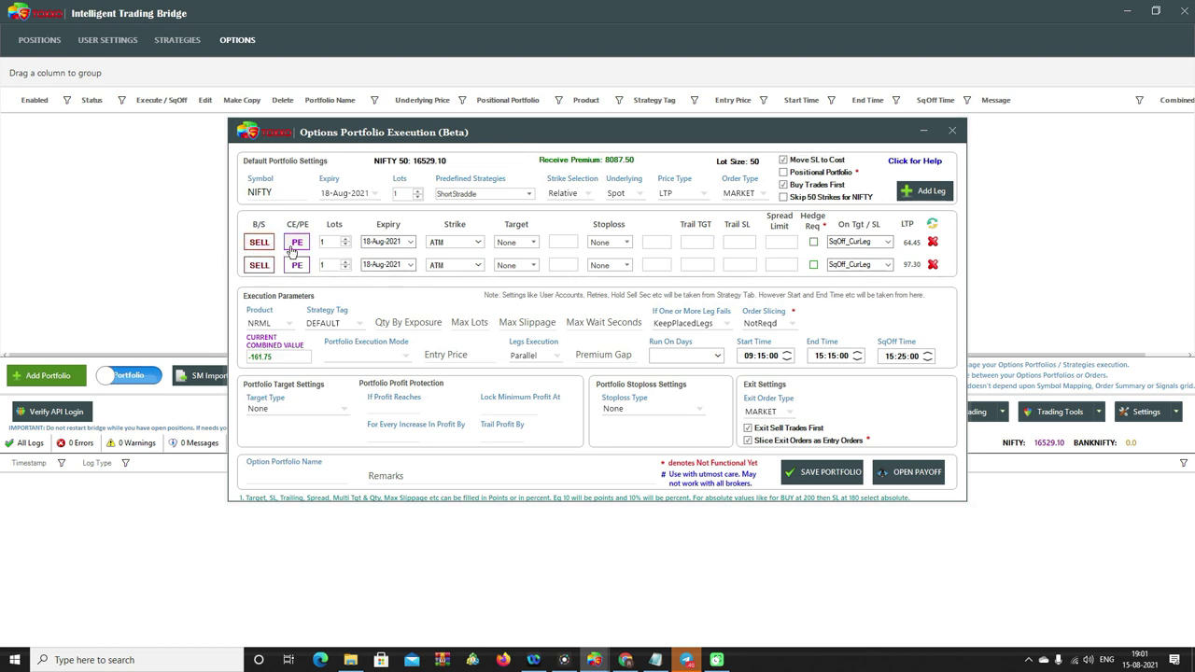
Check the CE leg's available expiries and set the lots of both straddle legs to 18.
{"action": "left_click", "coordinate": [409, 243]}
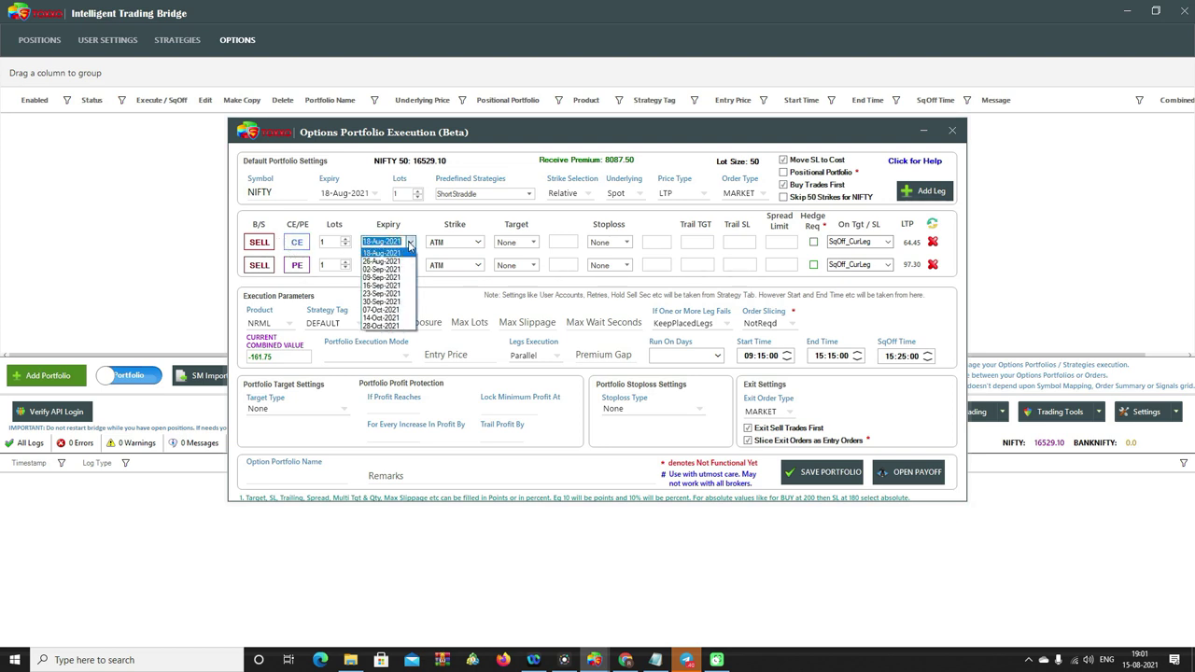
{"action": "left_click", "coordinate": [409, 243]}
{"action": "left_click", "coordinate": [324, 243]}
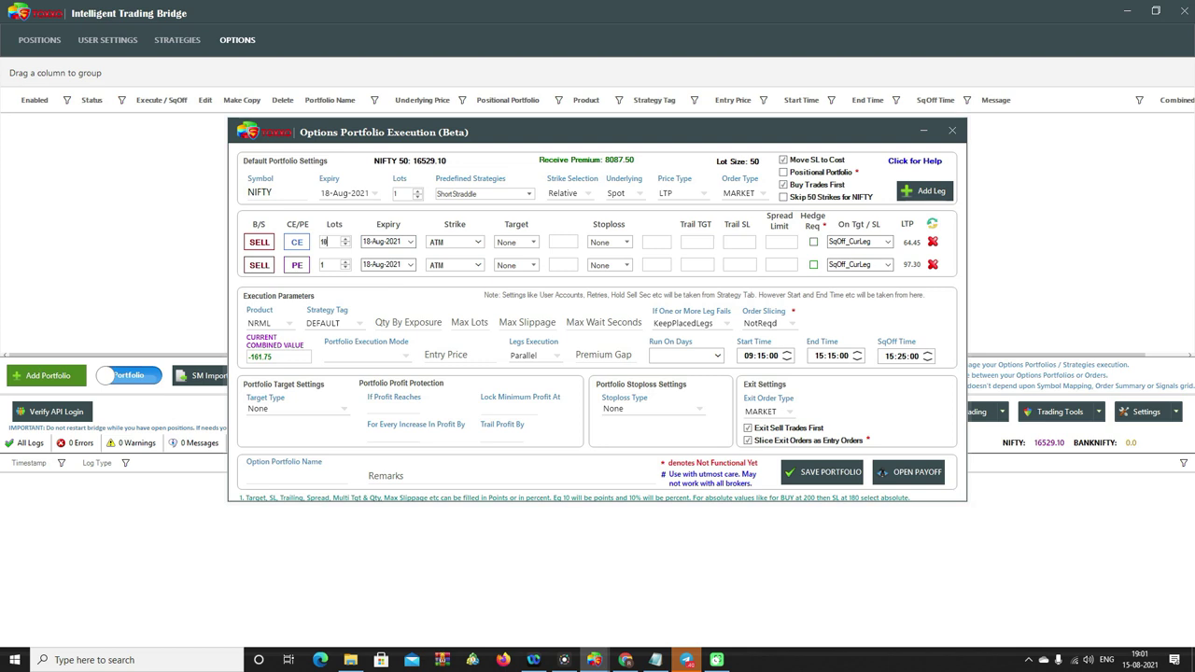
{"action": "type", "text": "8"}
{"action": "left_click", "coordinate": [334, 264]}
Review the CE leg's target, stoploss, trailing and spread limit fields and its On Tgt / SL square-off choices.
{"action": "left_click", "coordinate": [534, 243]}
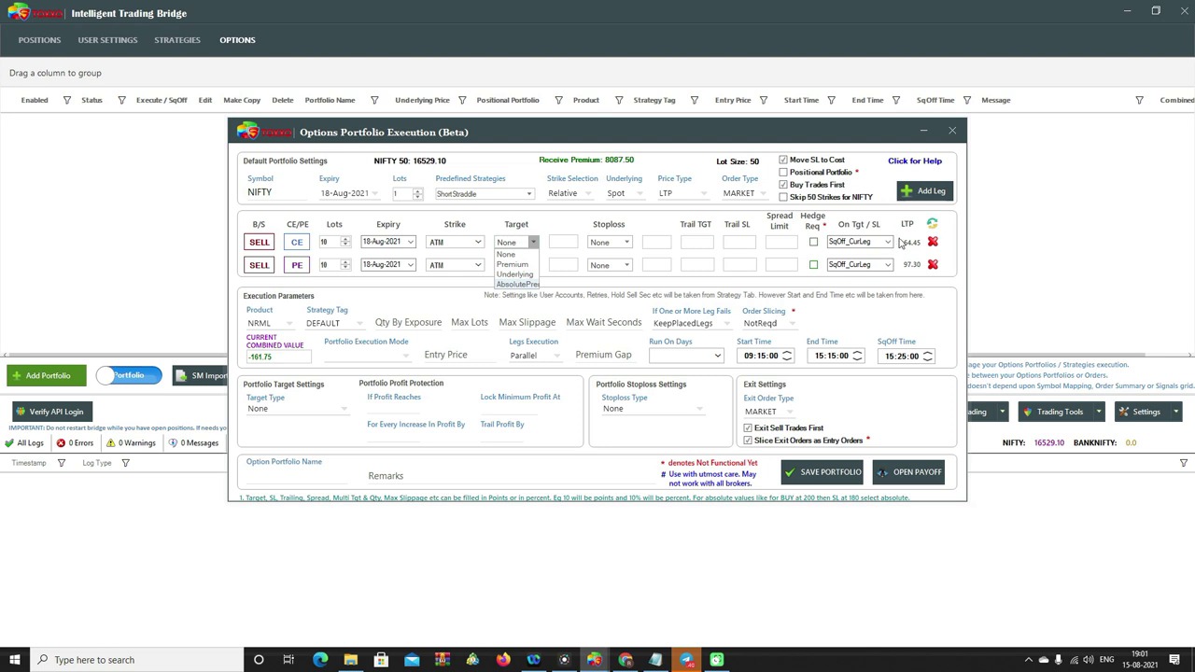
{"action": "left_click", "coordinate": [532, 241]}
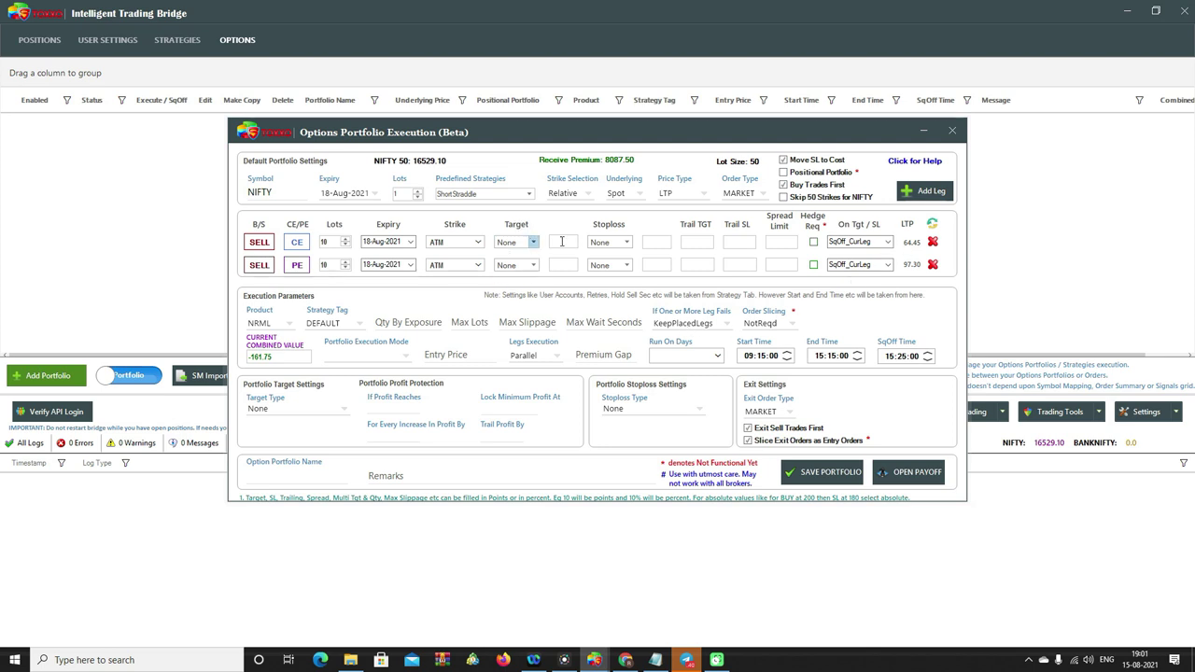
{"action": "left_click", "coordinate": [625, 242]}
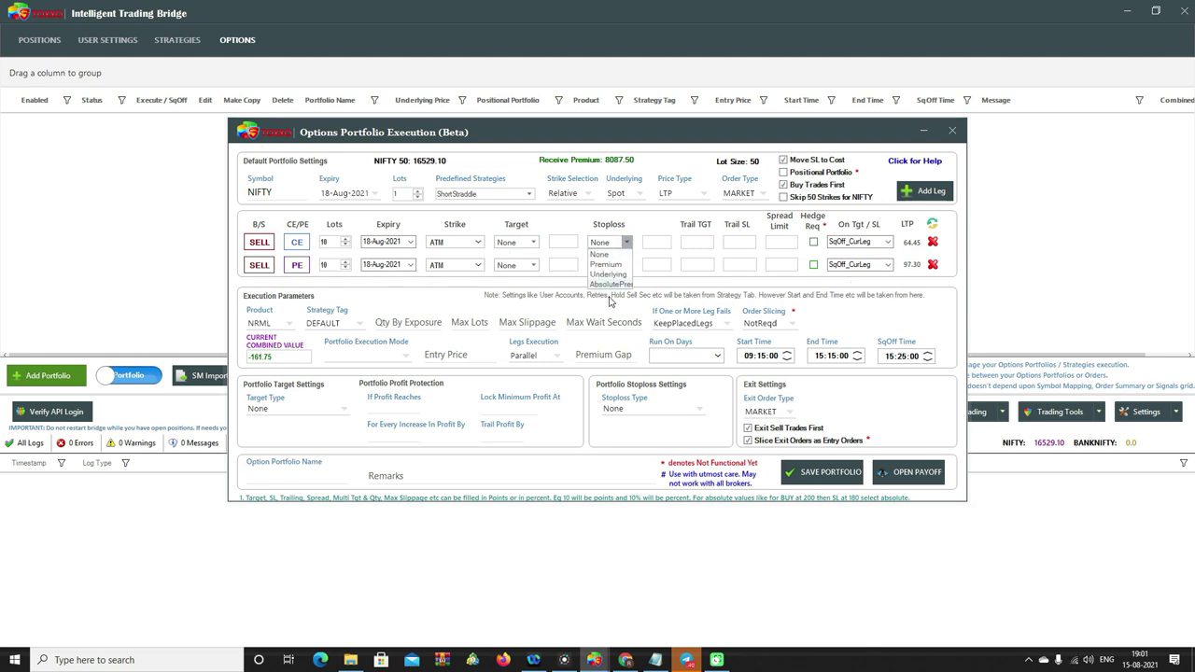
{"action": "left_click", "coordinate": [700, 241]}
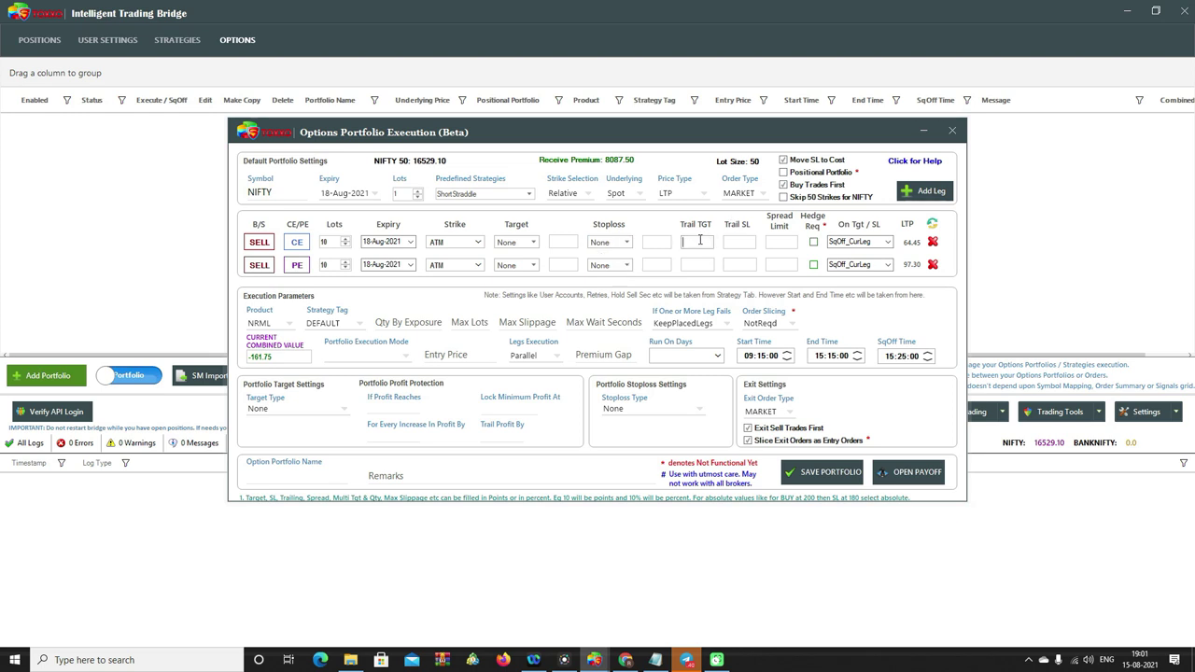
{"action": "left_click", "coordinate": [752, 240]}
{"action": "left_click", "coordinate": [784, 241]}
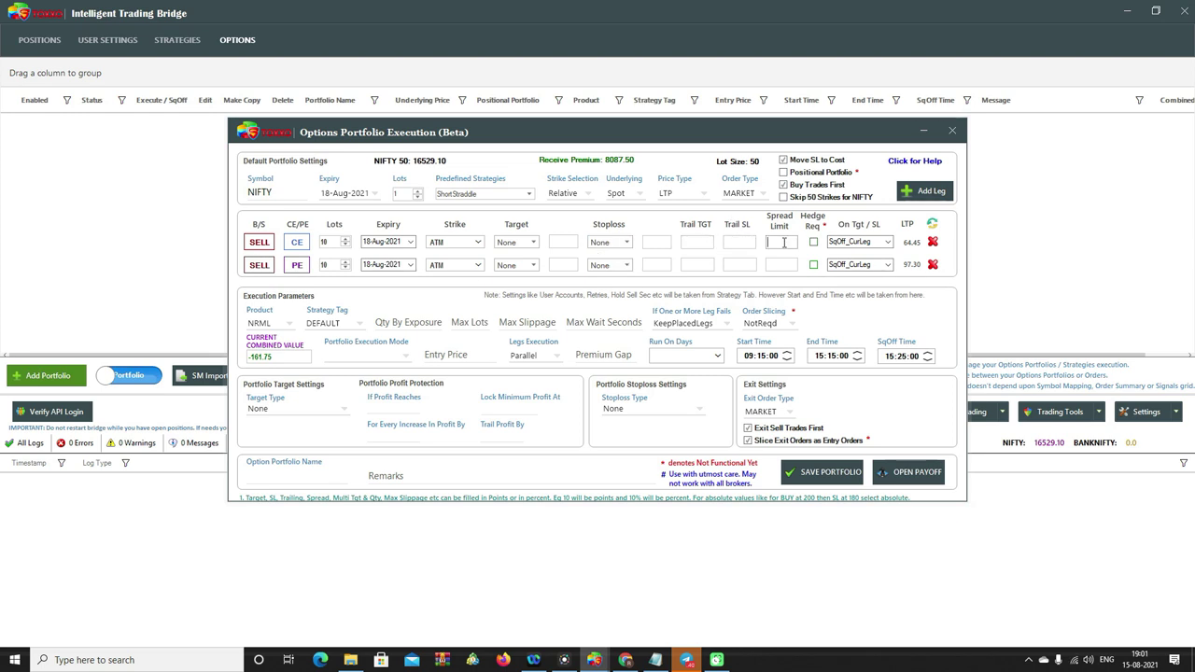
{"action": "left_click", "coordinate": [889, 243]}
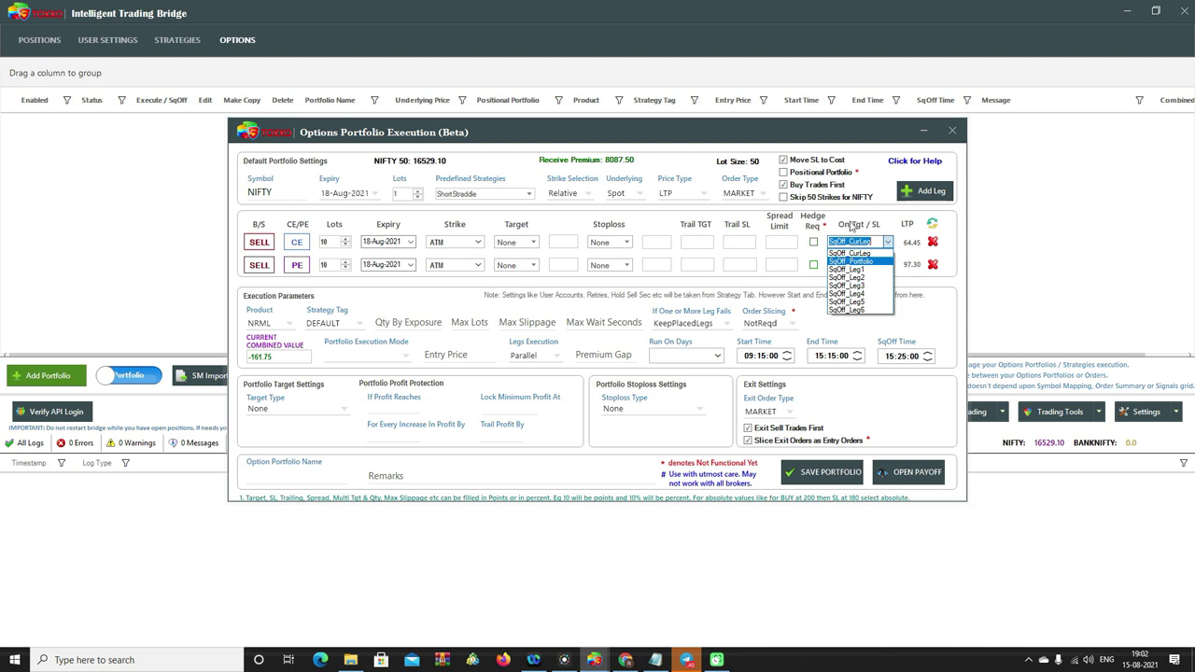
{"action": "left_click", "coordinate": [851, 227]}
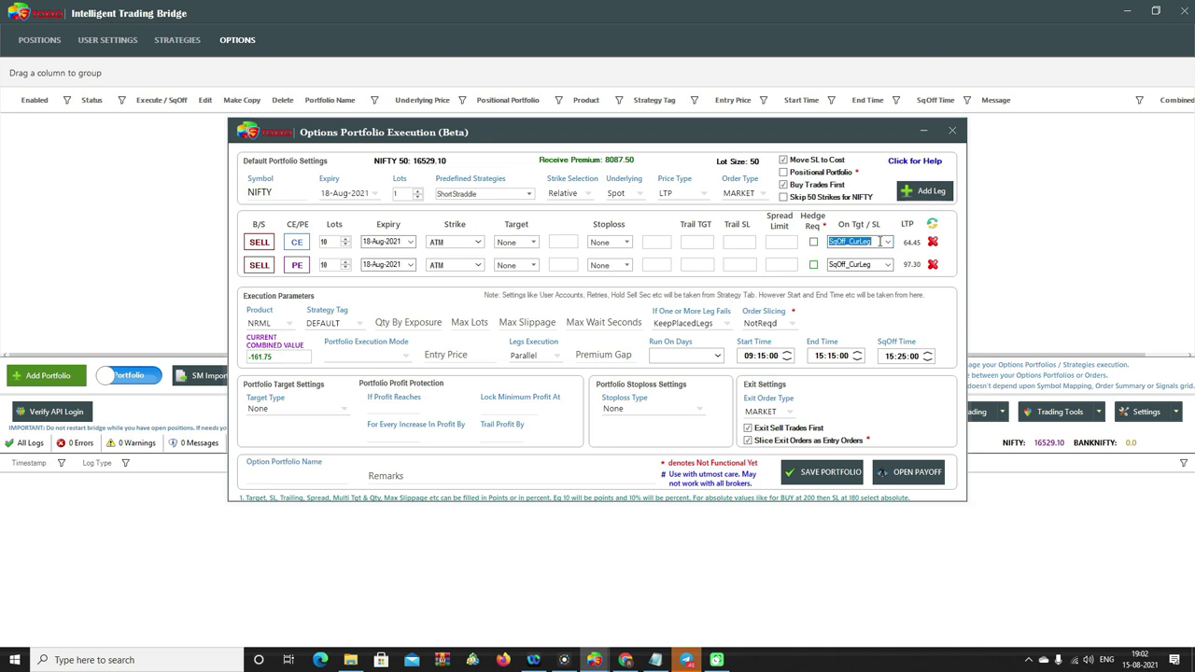
Add a third leg that buys a CE at the ATM+100 strike.
{"action": "left_click", "coordinate": [939, 191]}
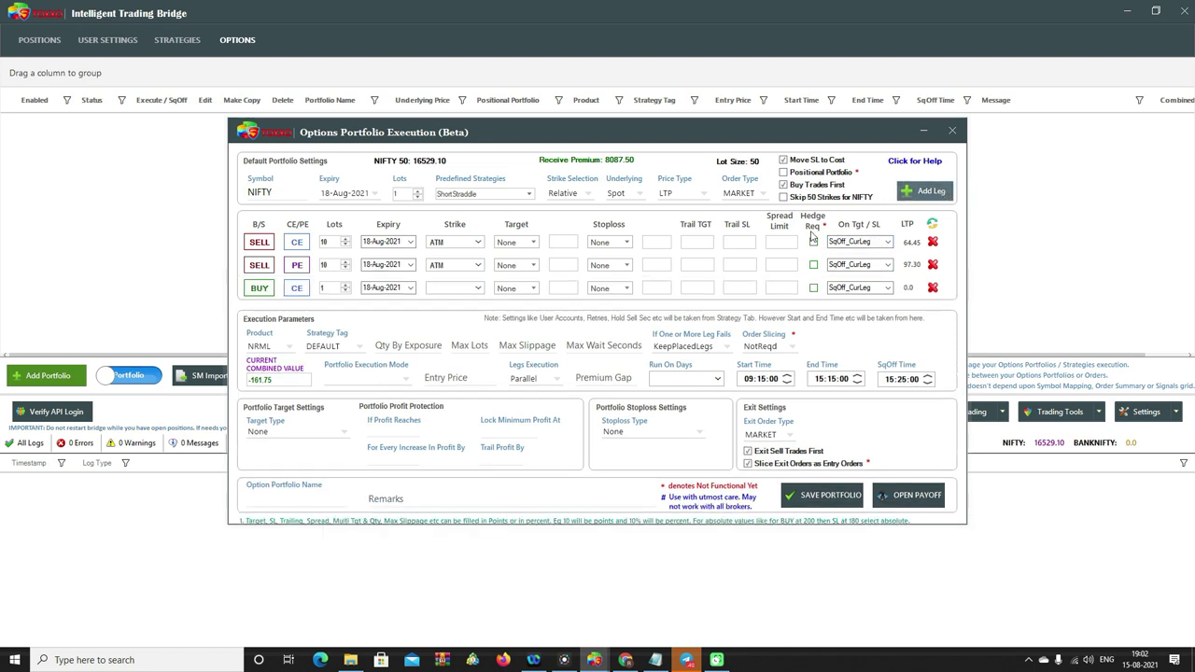
{"action": "left_click", "coordinate": [448, 288]}
{"action": "scroll", "coordinate": [457, 332], "scroll_direction": "down", "scroll_amount": 5}
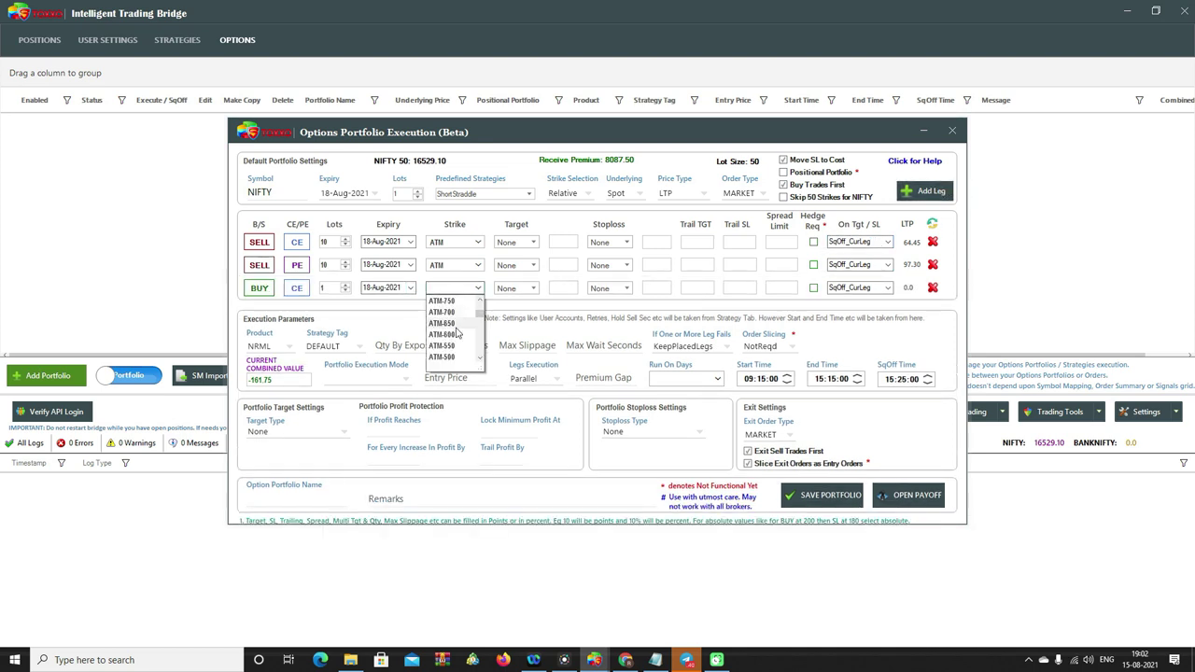
{"action": "scroll", "coordinate": [456, 339], "scroll_direction": "down", "scroll_amount": 2}
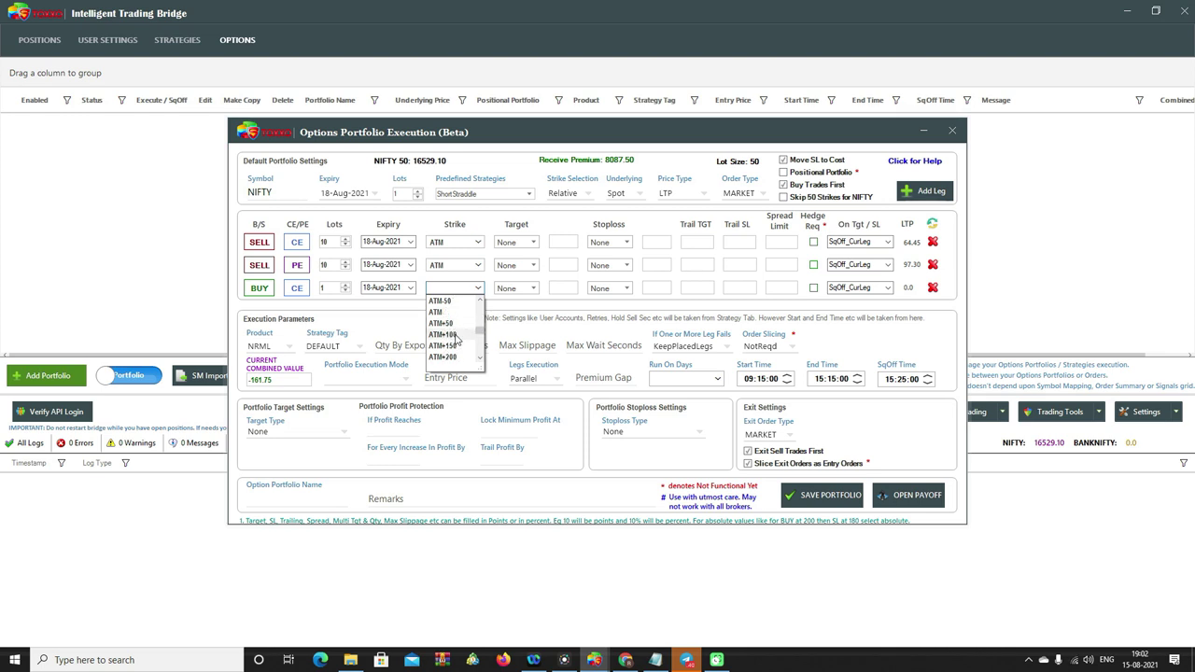
{"action": "left_click", "coordinate": [457, 336]}
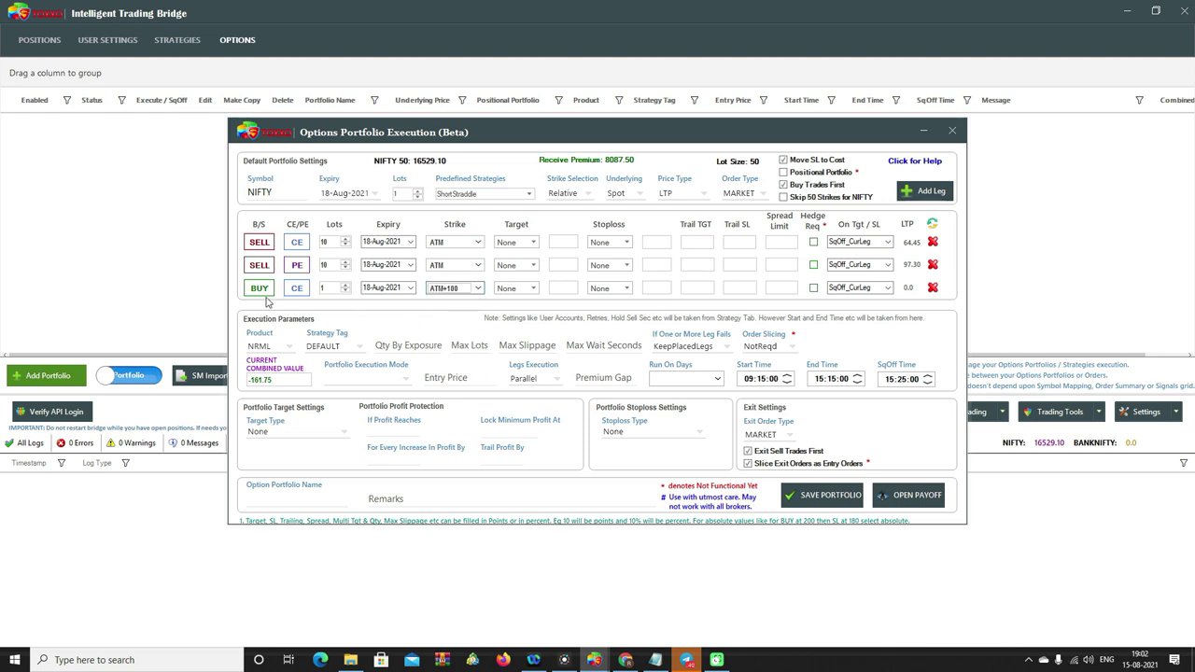
Add a fourth leg that buys a PE at the ATM+100 strike.
{"action": "left_click", "coordinate": [924, 190]}
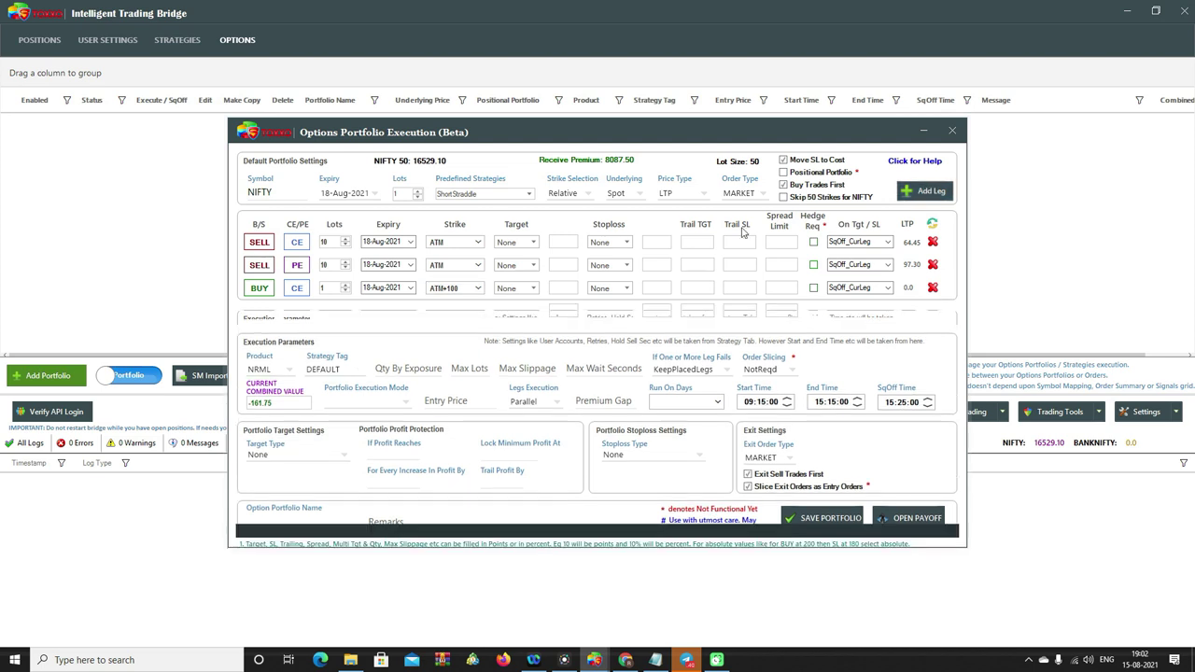
{"action": "left_click", "coordinate": [454, 311]}
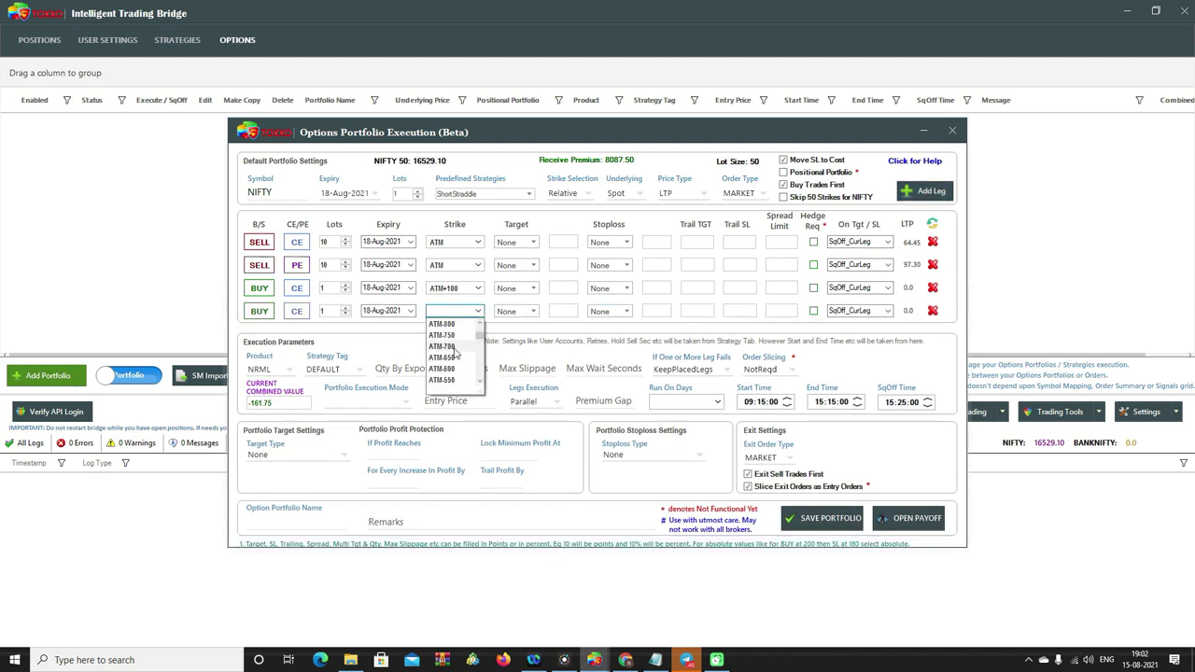
{"action": "scroll", "coordinate": [458, 367], "scroll_direction": "down", "scroll_amount": 3}
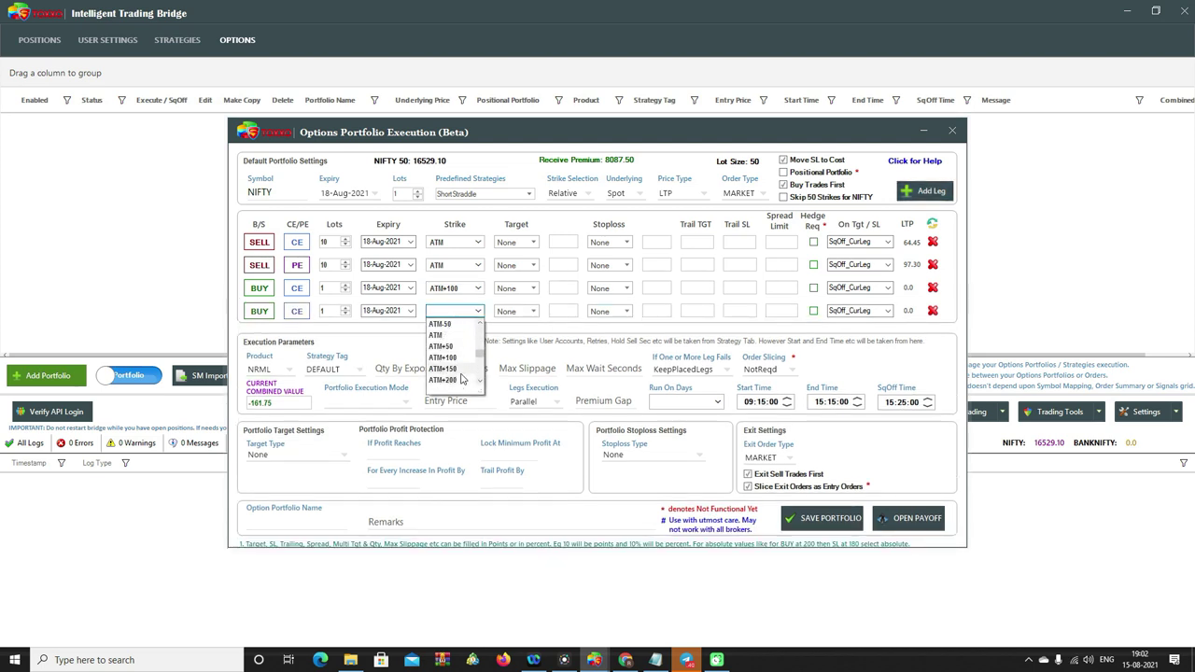
{"action": "left_click", "coordinate": [448, 358]}
{"action": "left_click", "coordinate": [296, 314]}
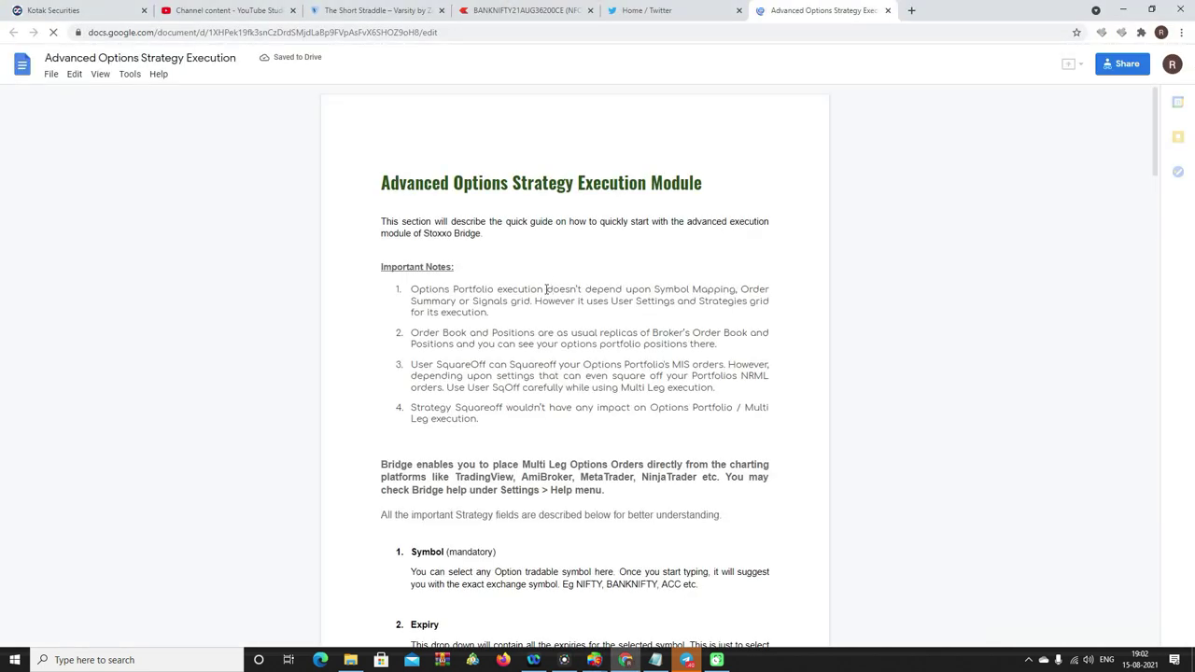
Return from the help document to the Options Portfolio Execution window and set the product to MIS.
{"action": "mouse_move", "coordinate": [686, 660]}
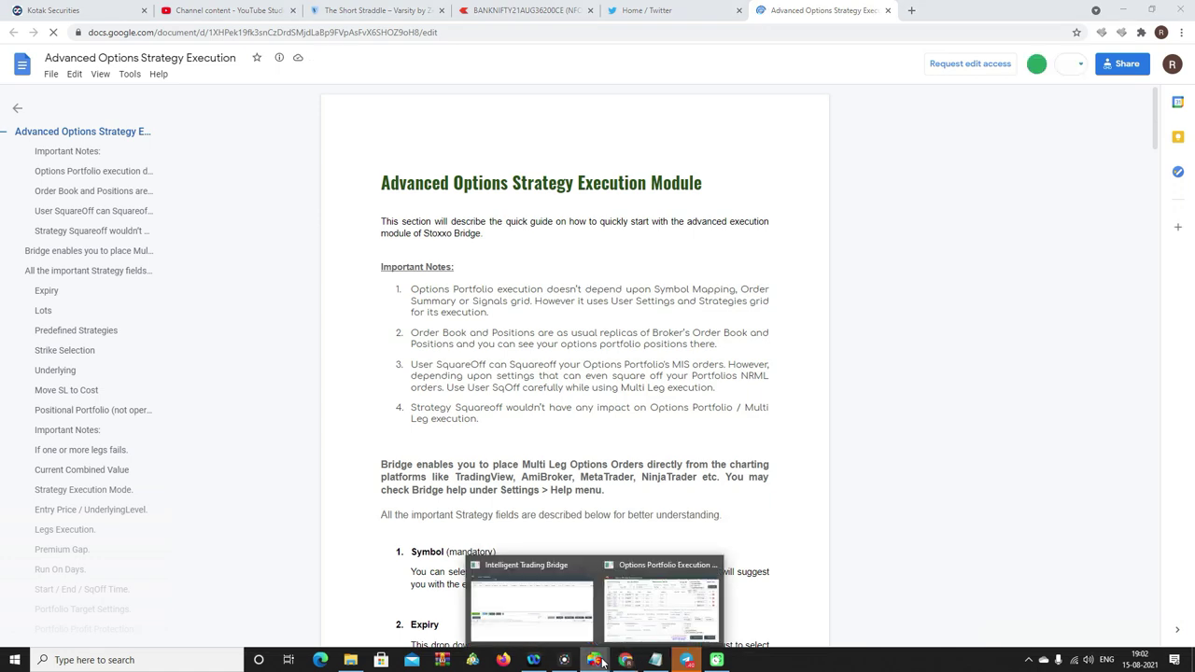
{"action": "left_click", "coordinate": [669, 603]}
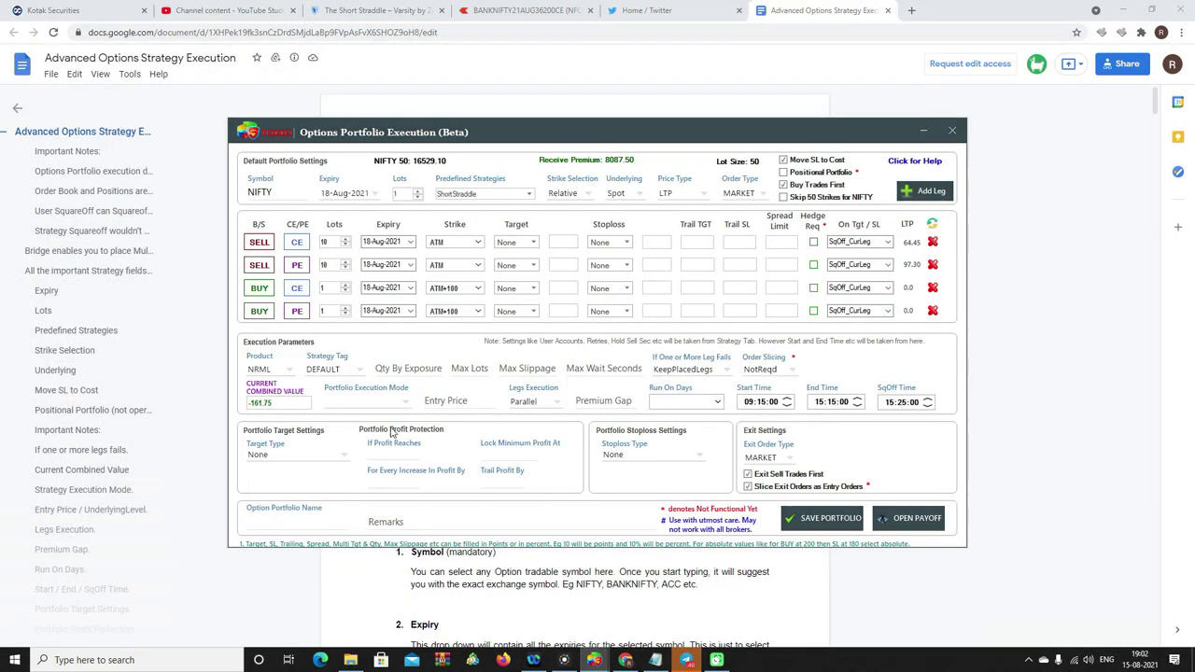
{"action": "left_click", "coordinate": [286, 372]}
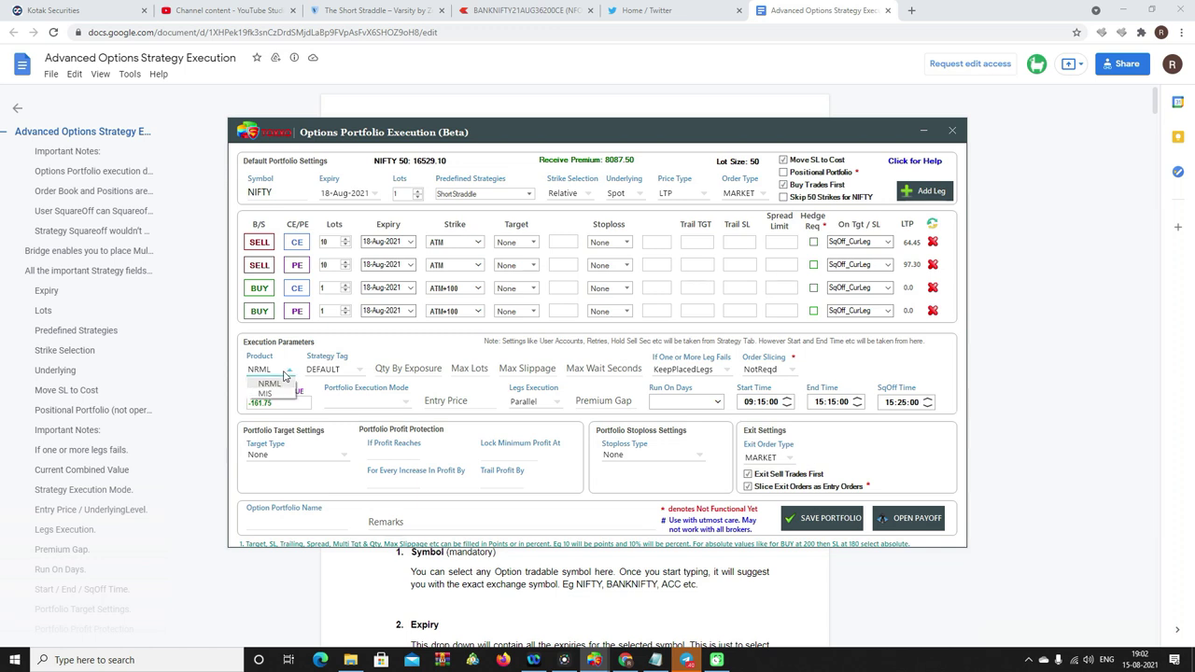
{"action": "left_click", "coordinate": [285, 393]}
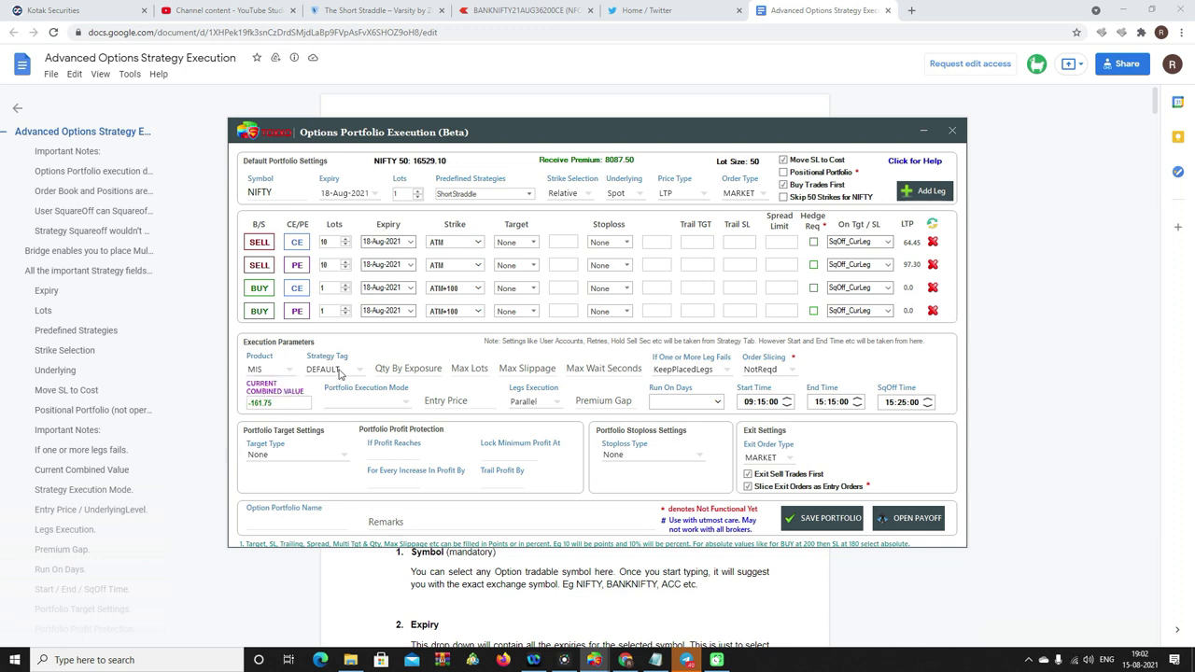
Check the Max Lots help, and switch the leg failure handling to ExitPlacedLegs and back to KeepPlacedLegs.
{"action": "mouse_move", "coordinate": [339, 373]}
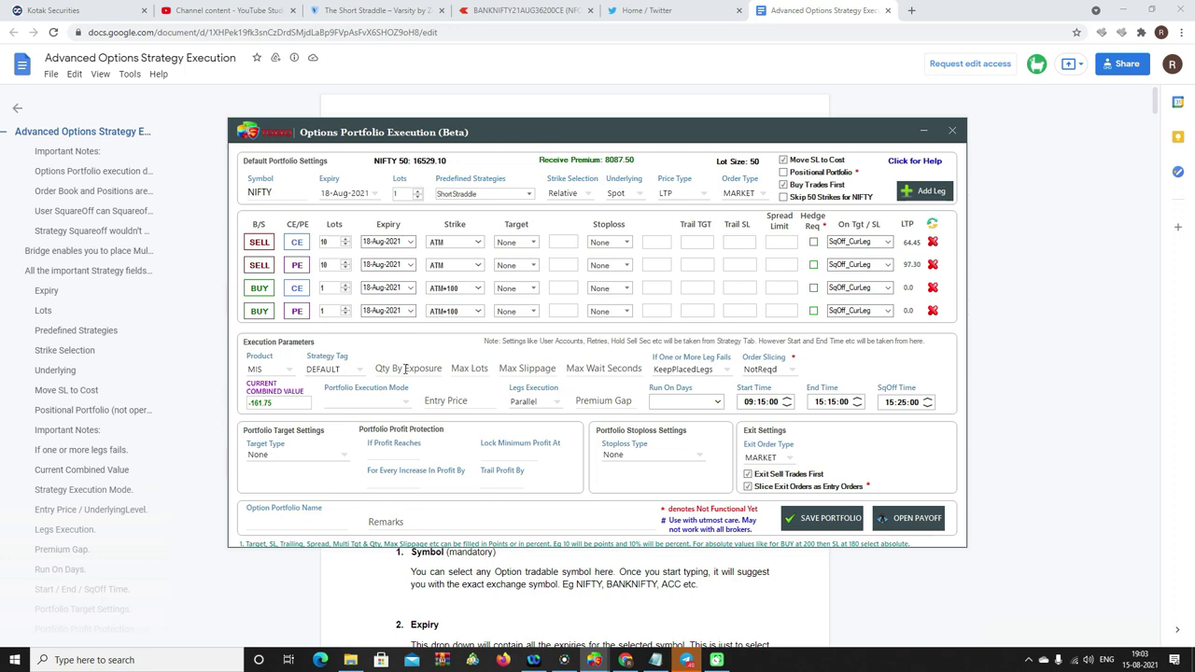
{"action": "mouse_move", "coordinate": [480, 367]}
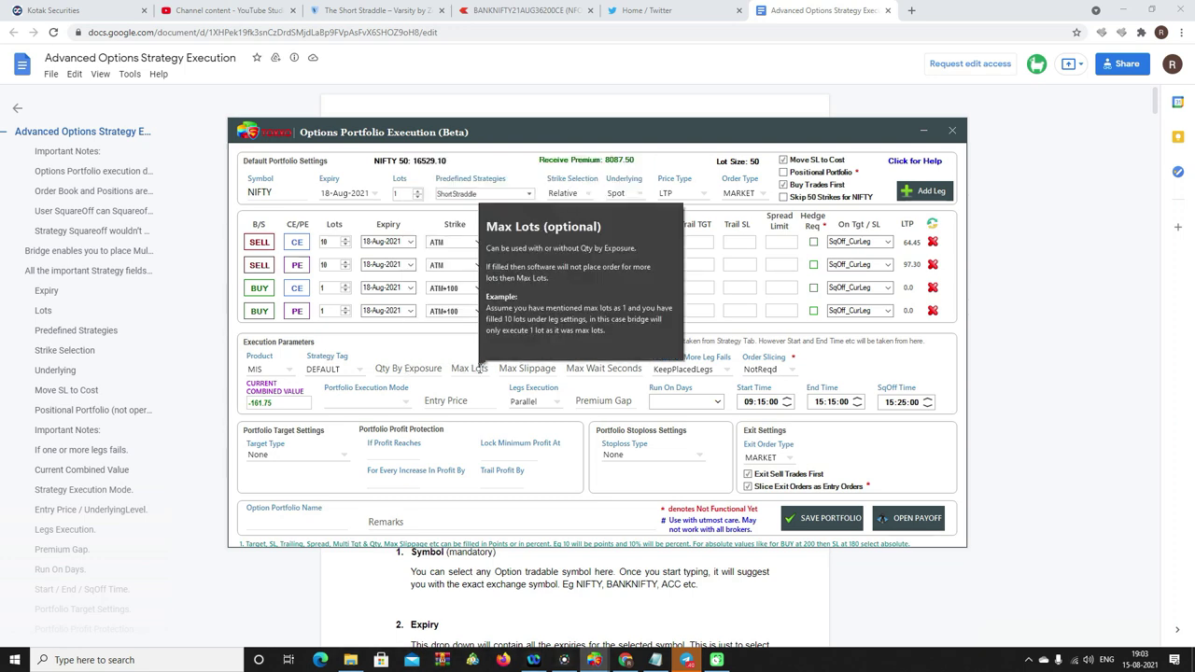
{"action": "left_click", "coordinate": [707, 370]}
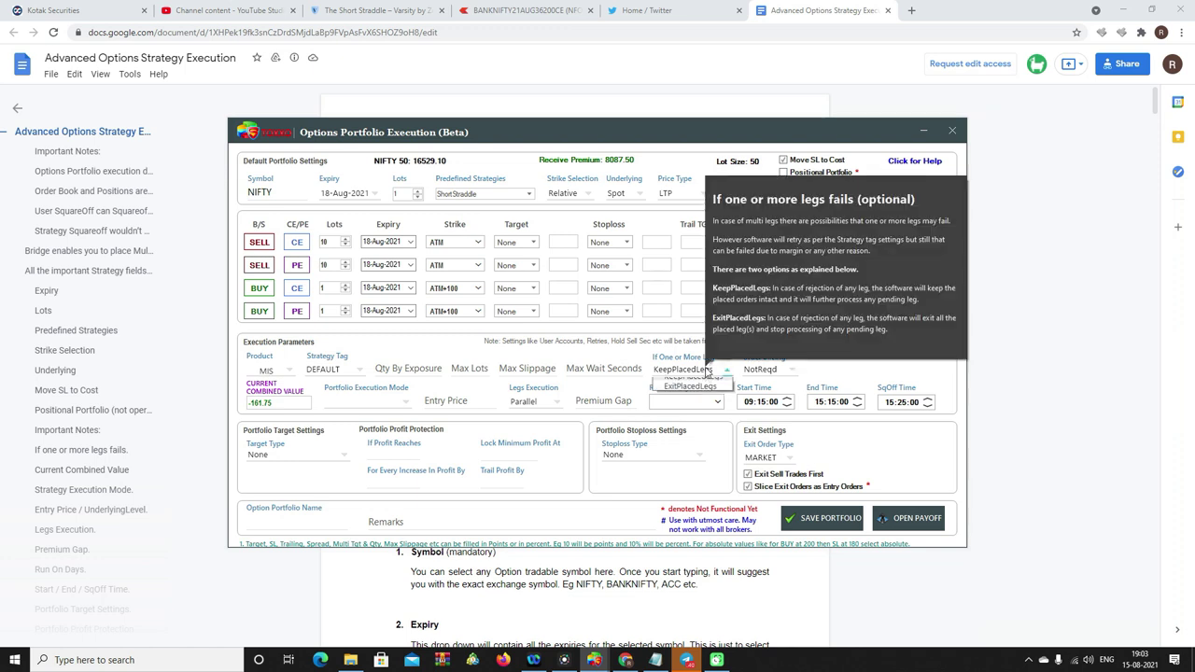
{"action": "left_click", "coordinate": [704, 393]}
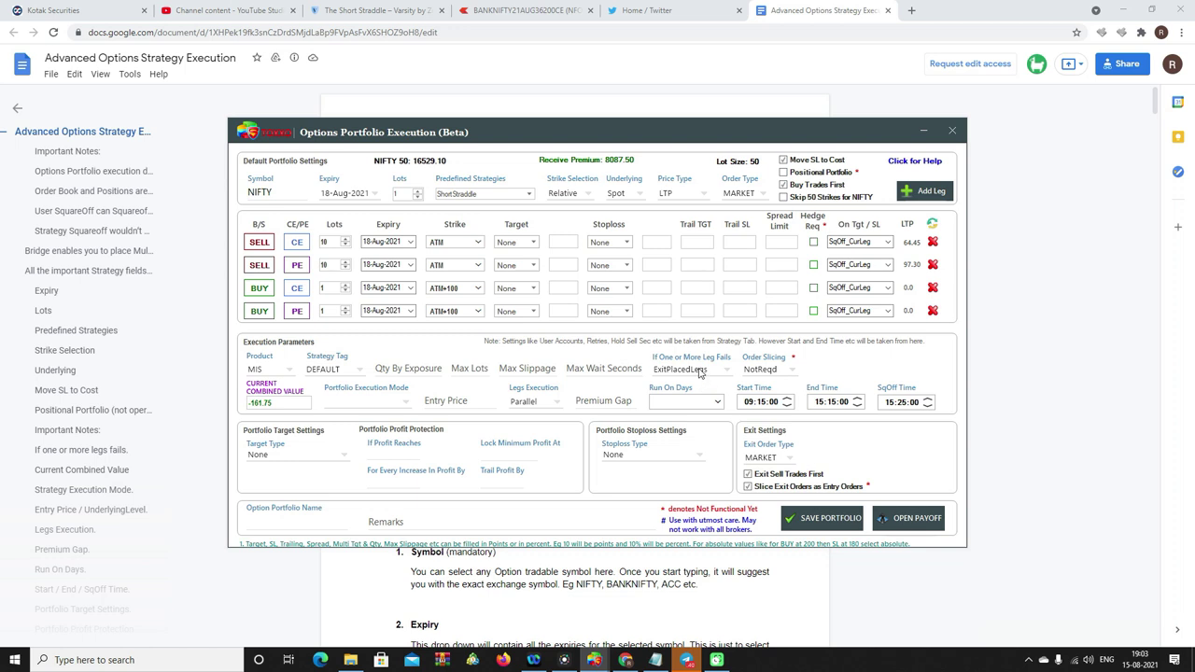
{"action": "left_click", "coordinate": [700, 369]}
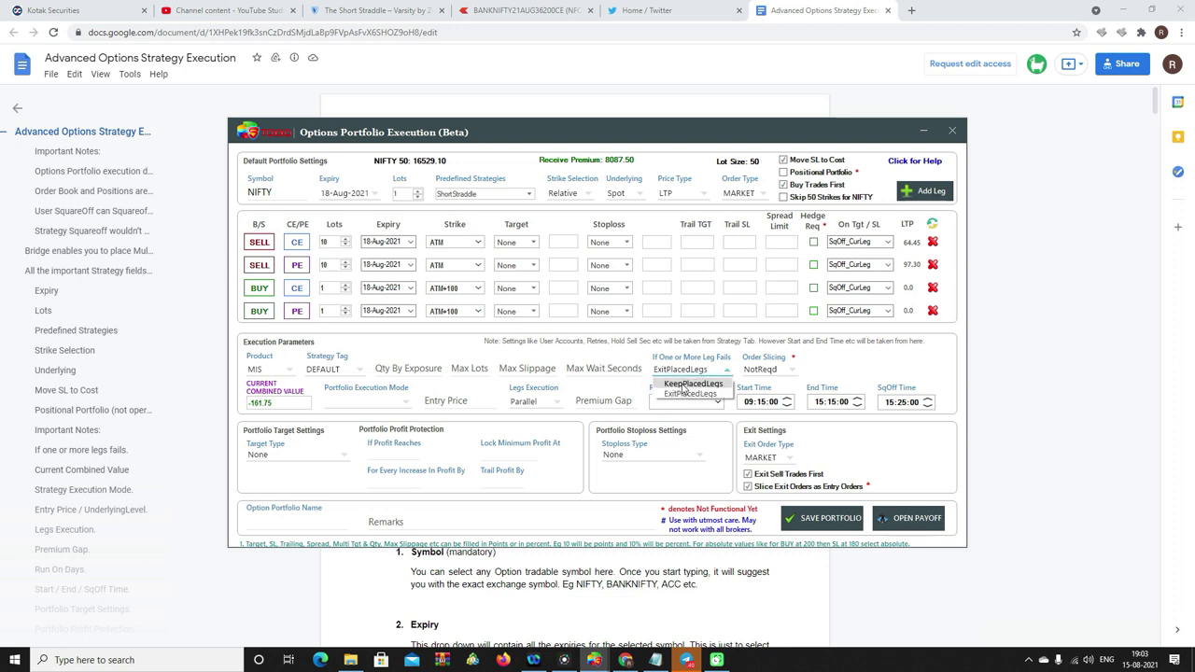
{"action": "left_click", "coordinate": [685, 384]}
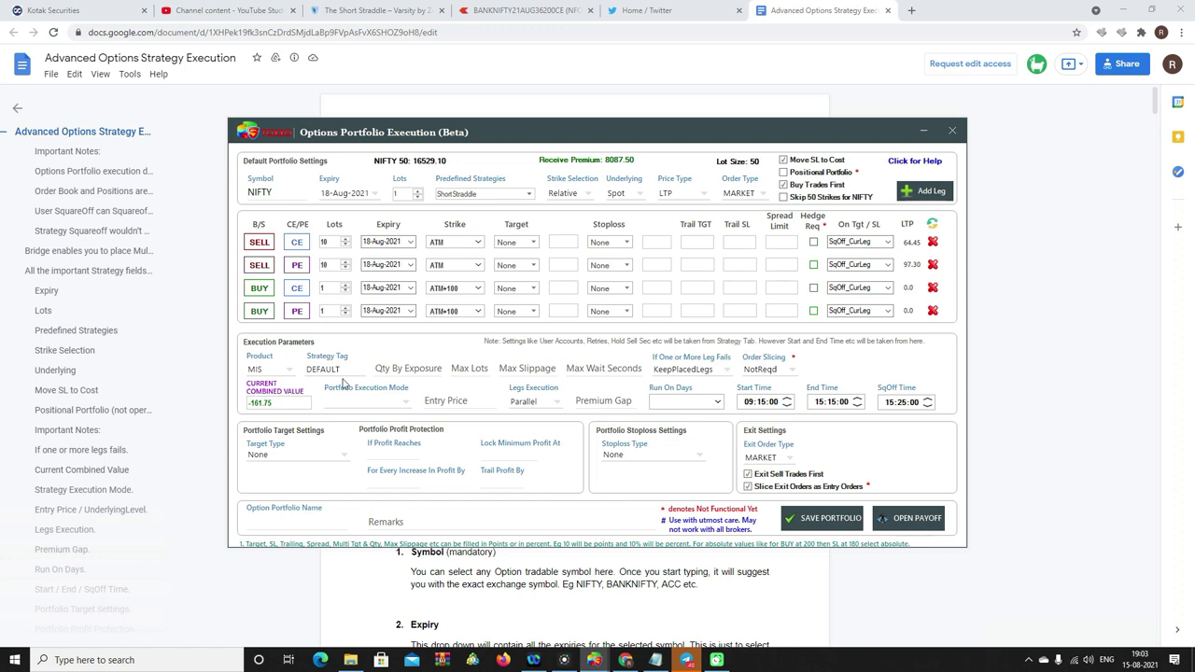
Examine the current combined value and set the portfolio execution mode to StartTime.
{"action": "left_click_drag", "start_coordinate": [279, 400], "coordinate": [247, 408]}
{"action": "left_click", "coordinate": [365, 402]}
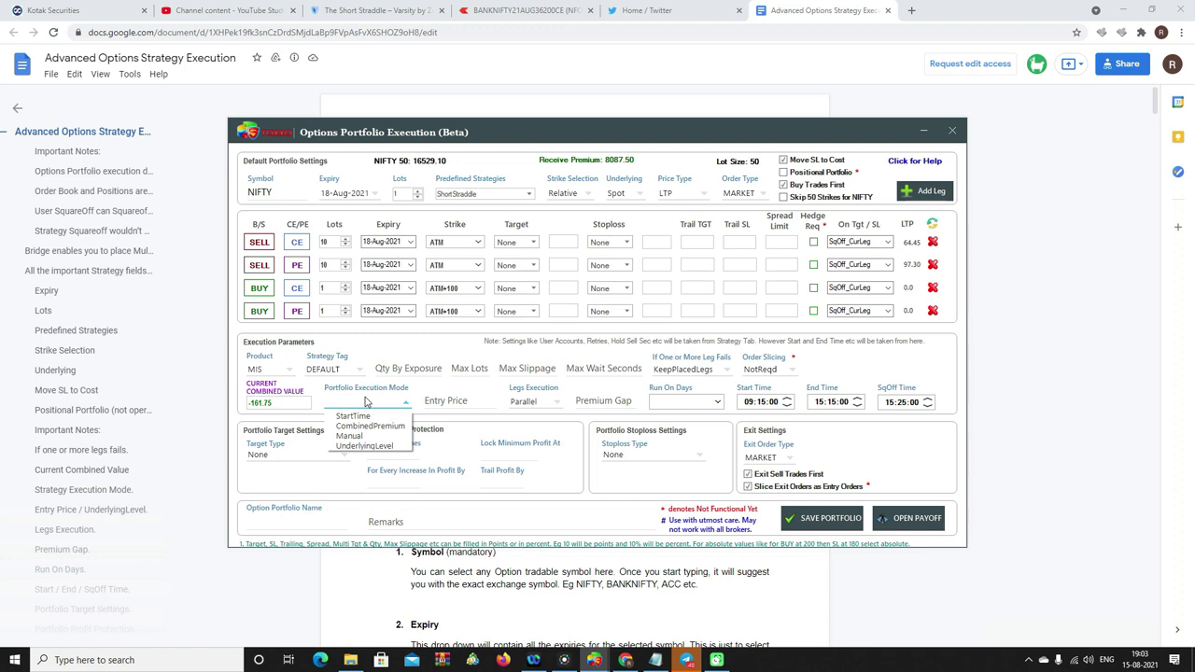
{"action": "left_click", "coordinate": [367, 416]}
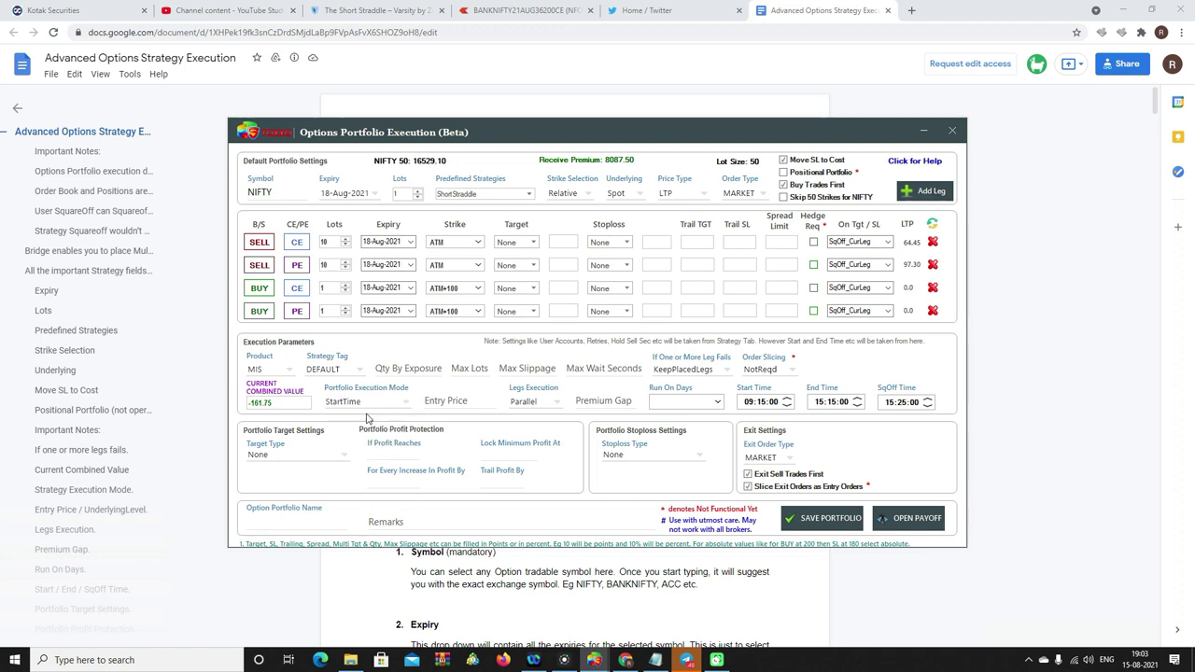
Set the portfolio's run days to include Monday through Friday.
{"action": "left_click", "coordinate": [700, 402]}
{"action": "left_click", "coordinate": [681, 417]}
{"action": "scroll", "coordinate": [679, 464], "scroll_direction": "down", "scroll_amount": 1}
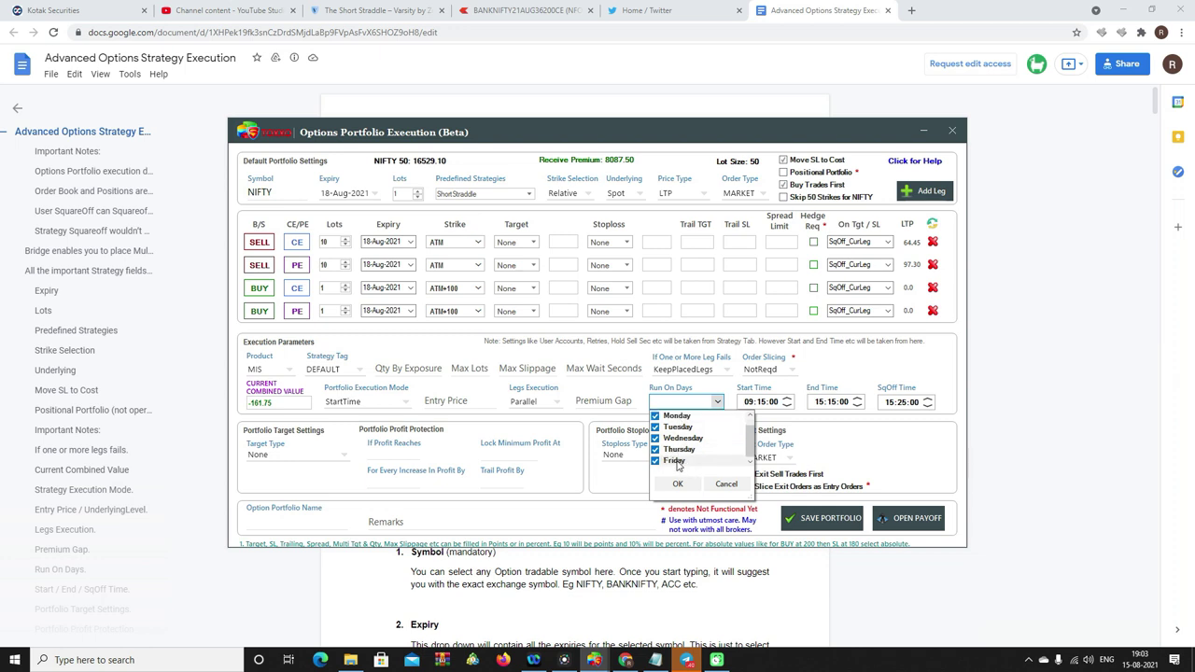
{"action": "left_click", "coordinate": [678, 484]}
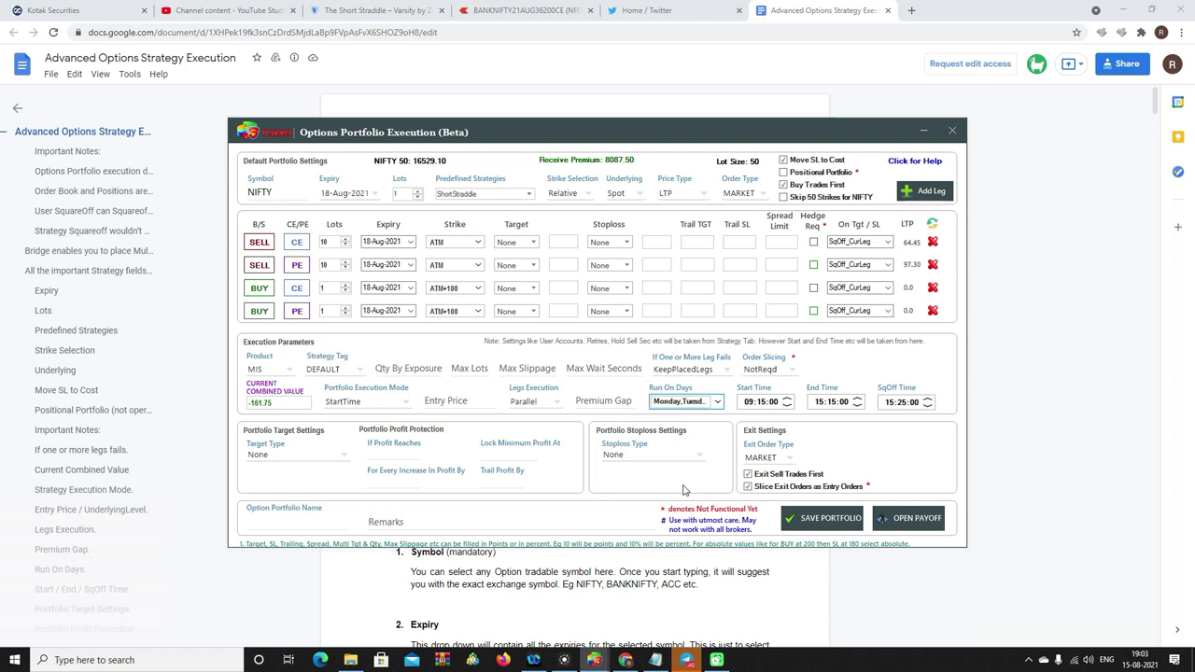
Set the portfolio execution mode to CombinedPremium with an entry price of -170.
{"action": "left_click", "coordinate": [390, 402]}
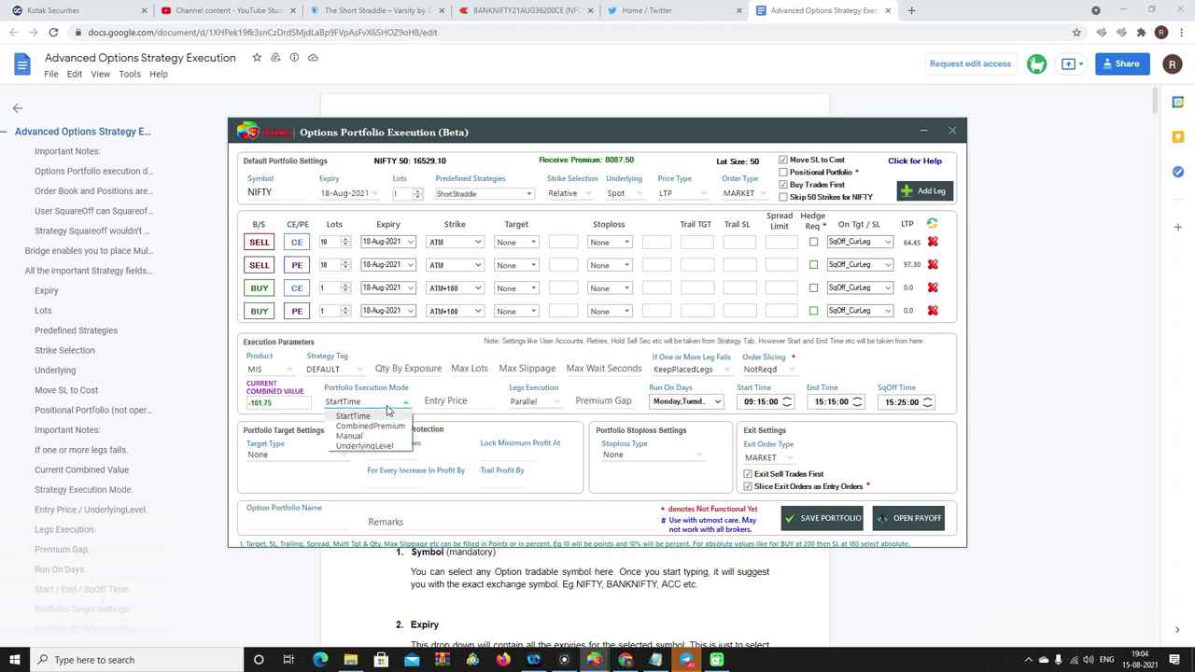
{"action": "left_click", "coordinate": [388, 425]}
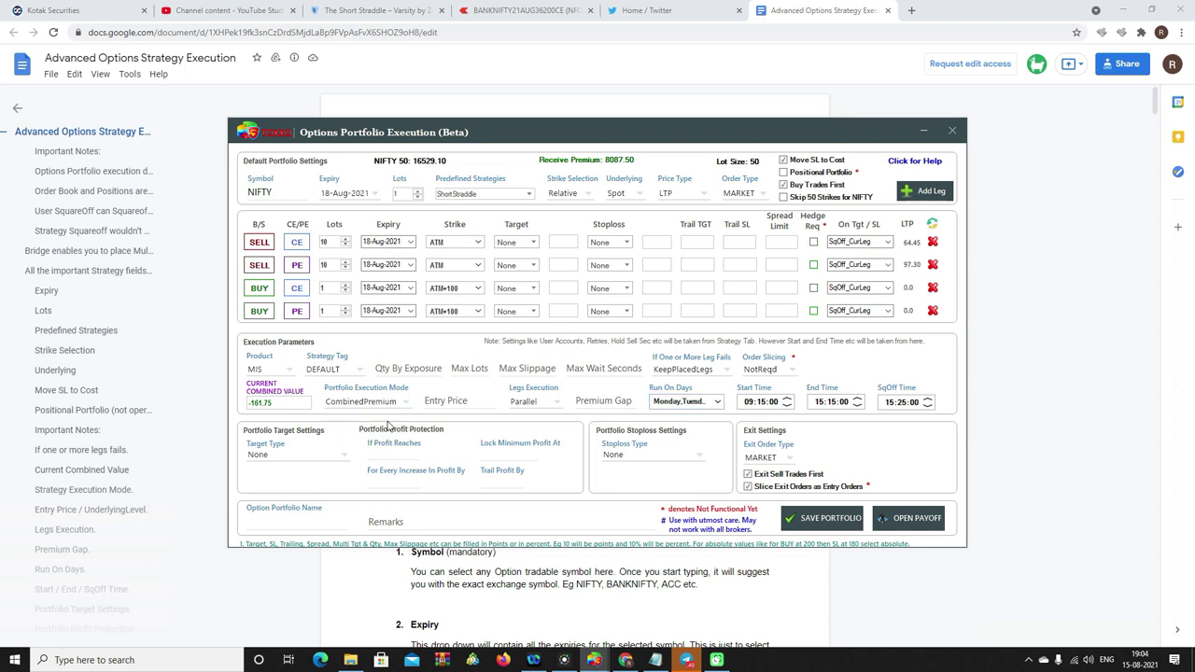
{"action": "double_click", "coordinate": [266, 402]}
{"action": "left_click", "coordinate": [455, 401]}
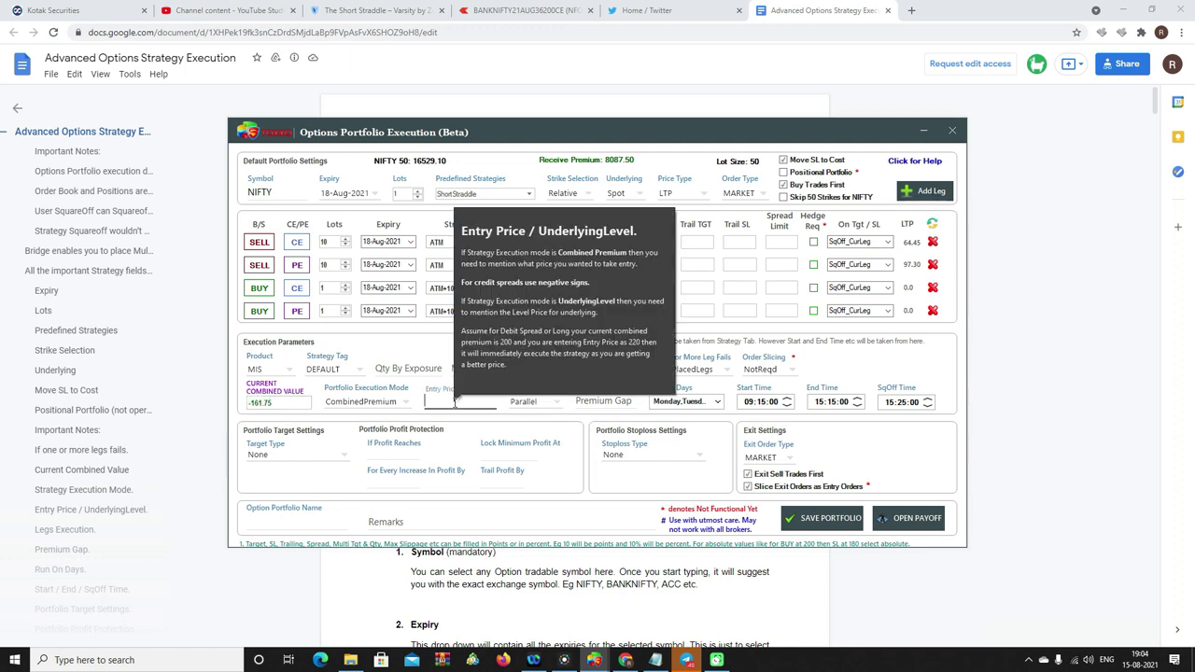
{"action": "type", "text": "-170"}
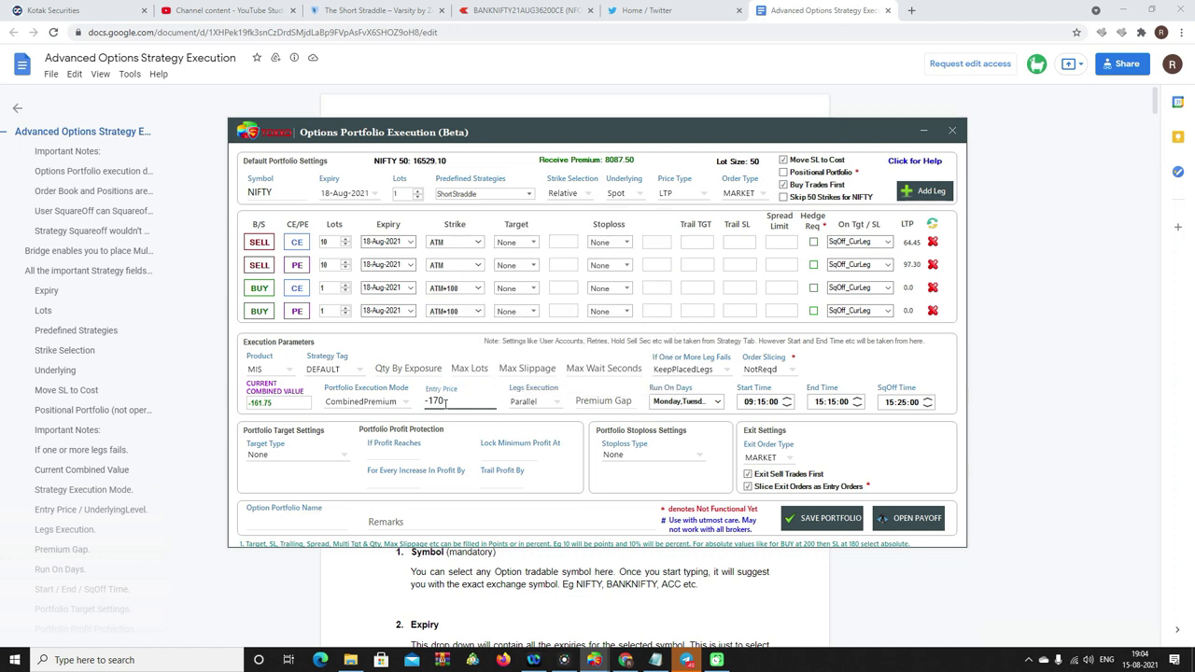
Set the portfolio execution mode to Manual and check the help for Qty By Exposure.
{"action": "left_click", "coordinate": [374, 401]}
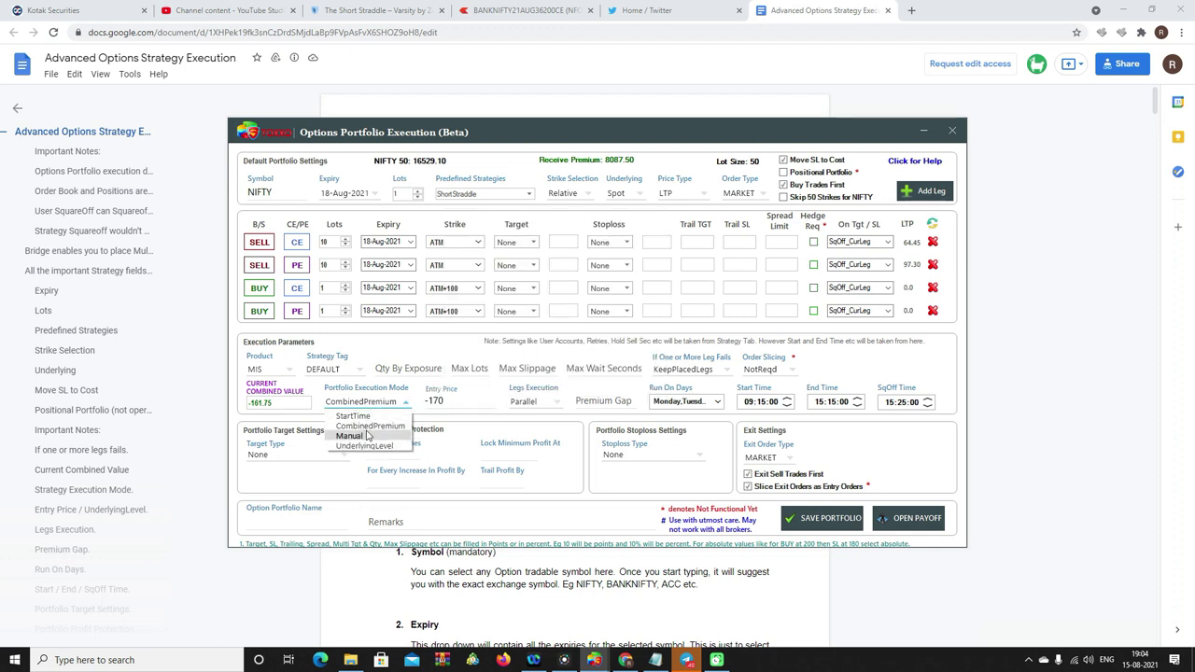
{"action": "left_click", "coordinate": [367, 436]}
{"action": "mouse_move", "coordinate": [439, 373]}
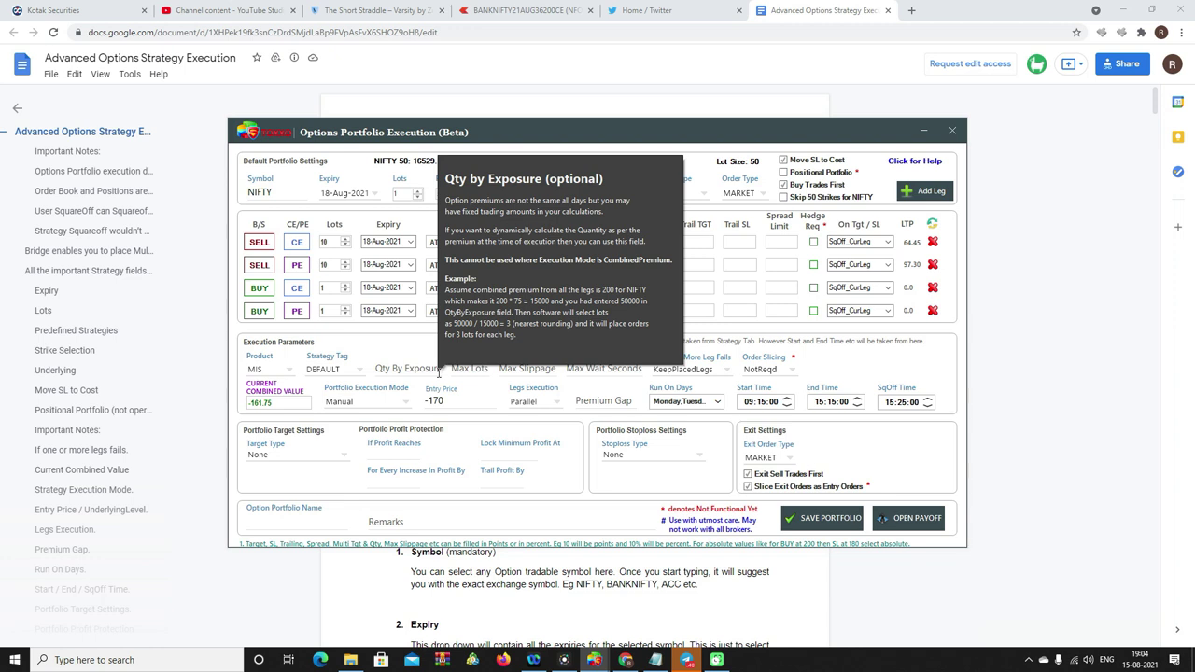
Set the portfolio execution mode to UnderlyingLevel with an underlying level of 16535 and keep legs execution as Parallel.
{"action": "left_click", "coordinate": [360, 407]}
{"action": "left_click", "coordinate": [368, 445]}
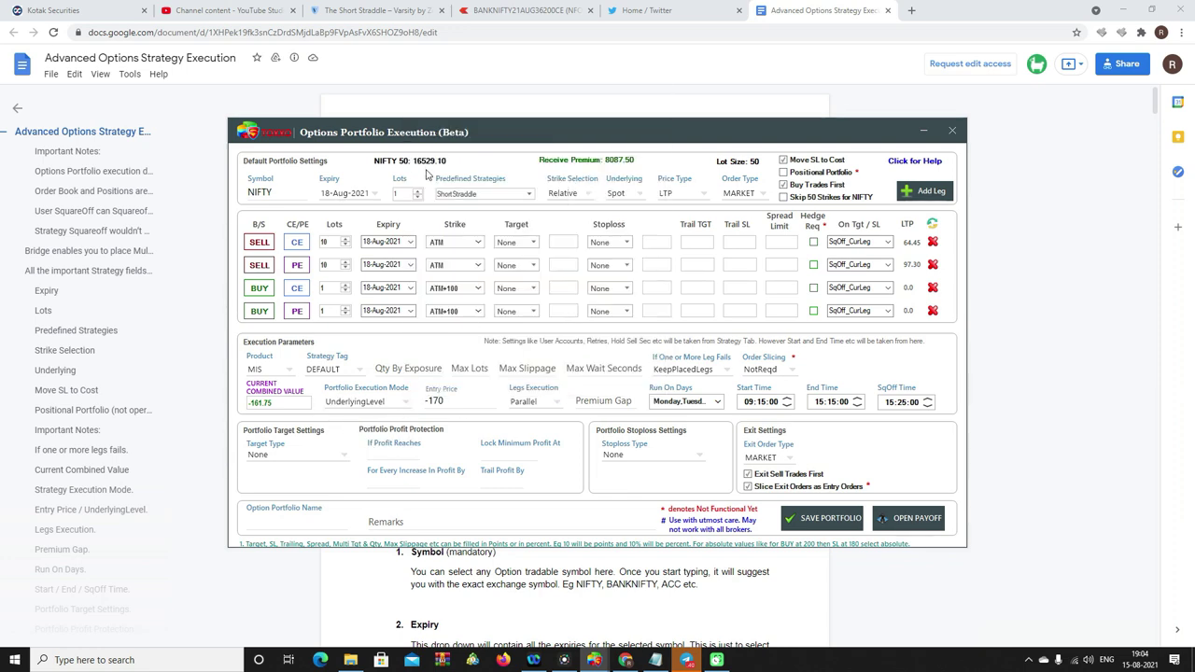
{"action": "left_click", "coordinate": [457, 400]}
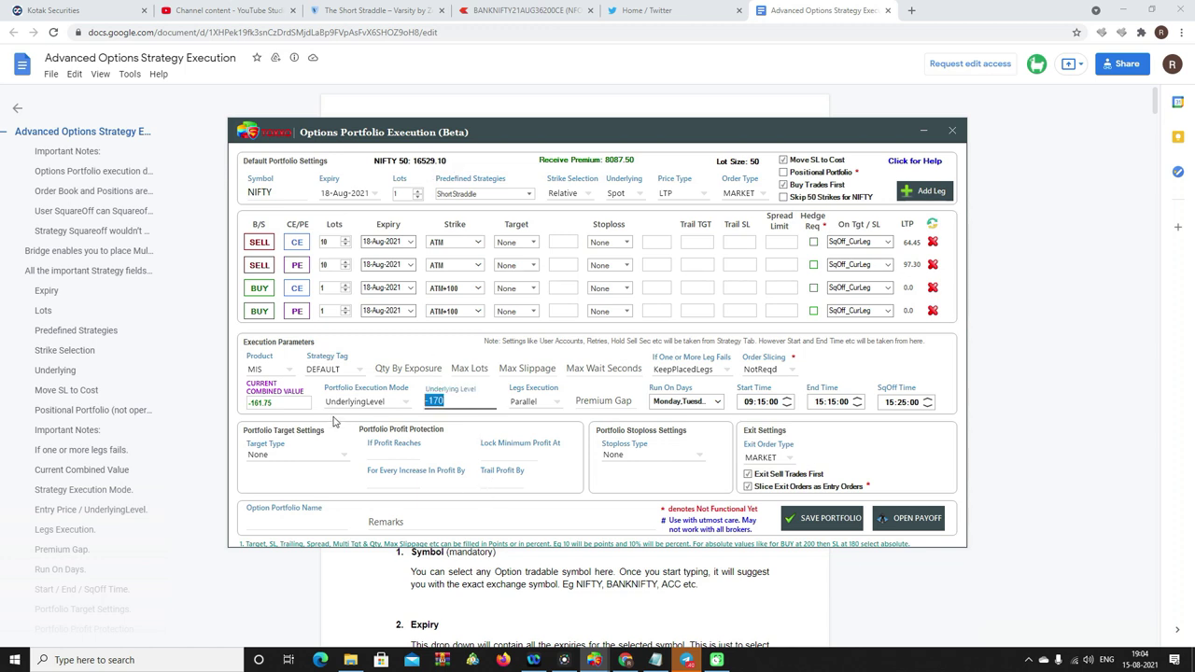
{"action": "type", "text": "16535"}
{"action": "mouse_move", "coordinate": [351, 389]}
{"action": "left_click", "coordinate": [526, 401]}
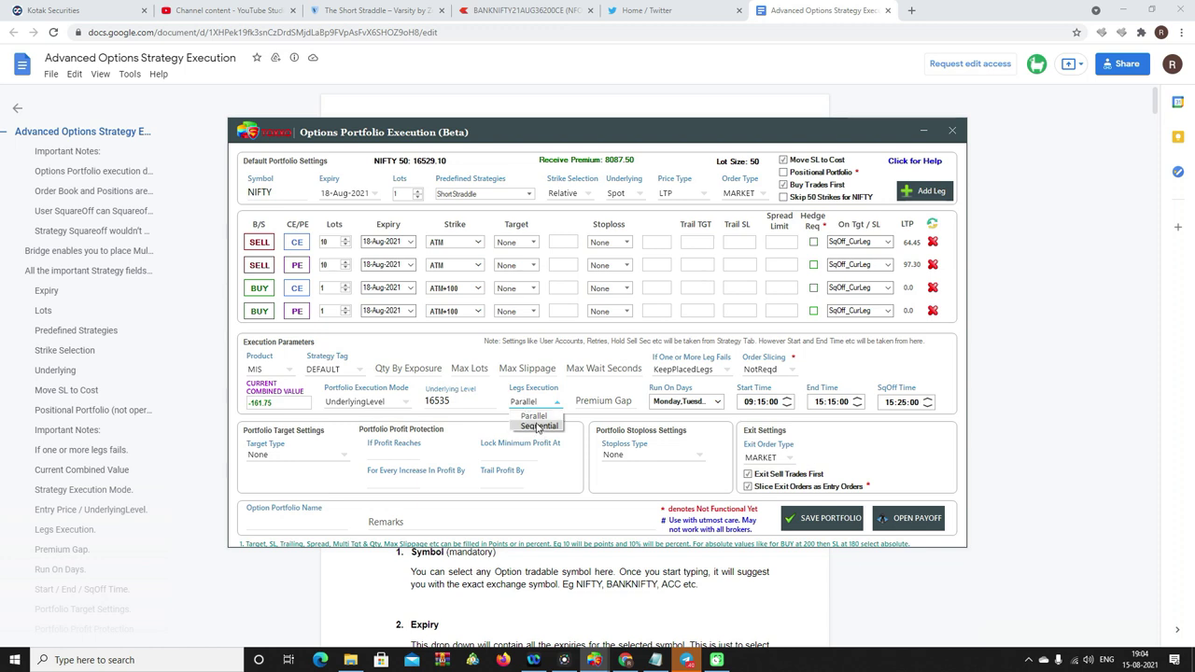
{"action": "left_click", "coordinate": [534, 416]}
Set the portfolio execution mode to StartTime and clear the entry price.
{"action": "left_click", "coordinate": [382, 403]}
{"action": "left_click", "coordinate": [355, 416]}
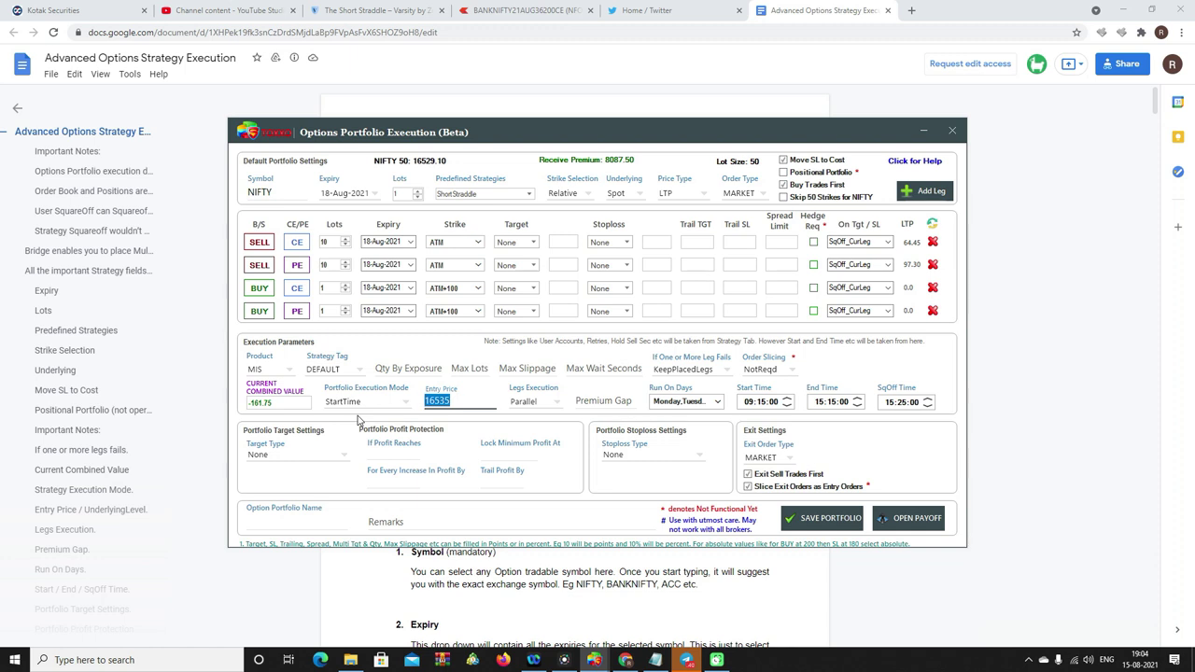
{"action": "key", "text": "BackSpace"}
Check the help for Premium Gap, try a gap of 10%, and clear the value.
{"action": "mouse_move", "coordinate": [597, 401]}
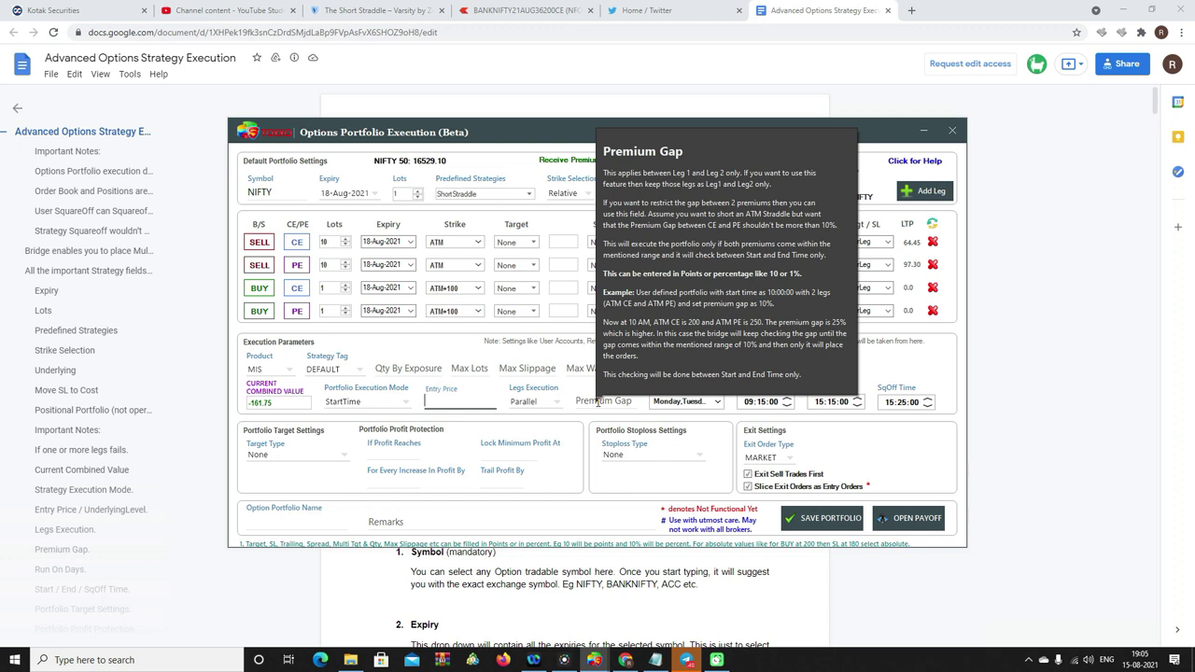
{"action": "left_click", "coordinate": [597, 401]}
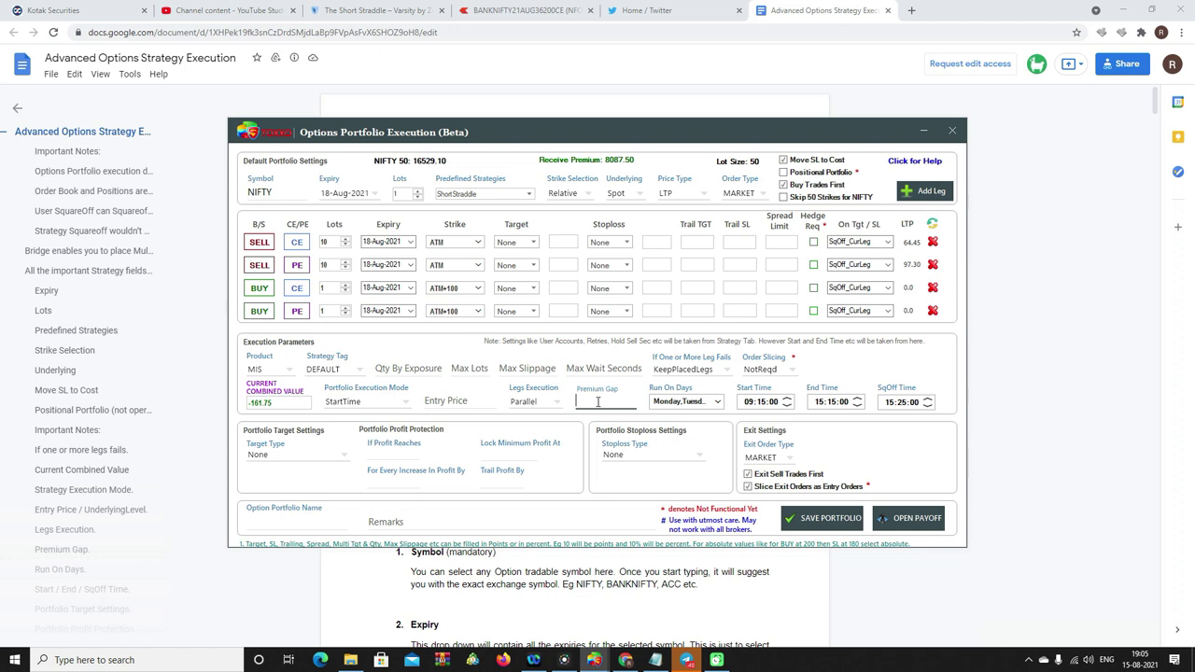
{"action": "type", "text": "10%"}
{"action": "key", "text": "BackSpace"}
{"action": "key", "text": "BackSpace"}
{"action": "key", "text": "BackSpace"}
Set the portfolio target type to CombinedProfit with a combined profit of 5000.
{"action": "left_click", "coordinate": [327, 462]}
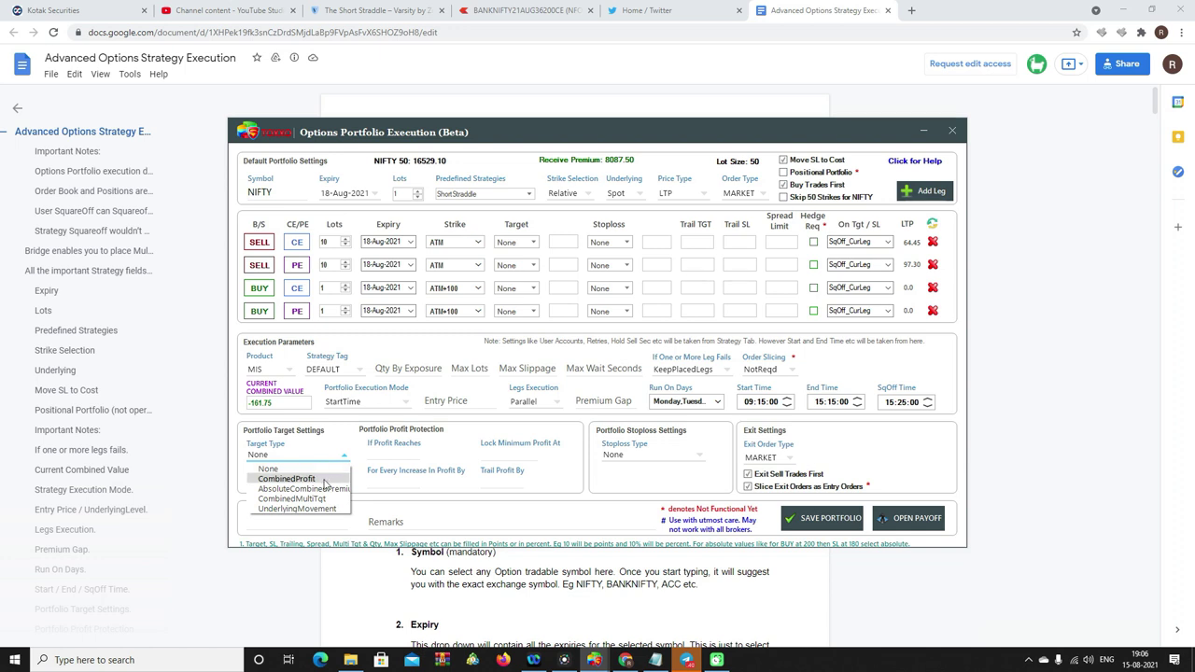
{"action": "left_click", "coordinate": [324, 481]}
{"action": "left_click", "coordinate": [288, 480]}
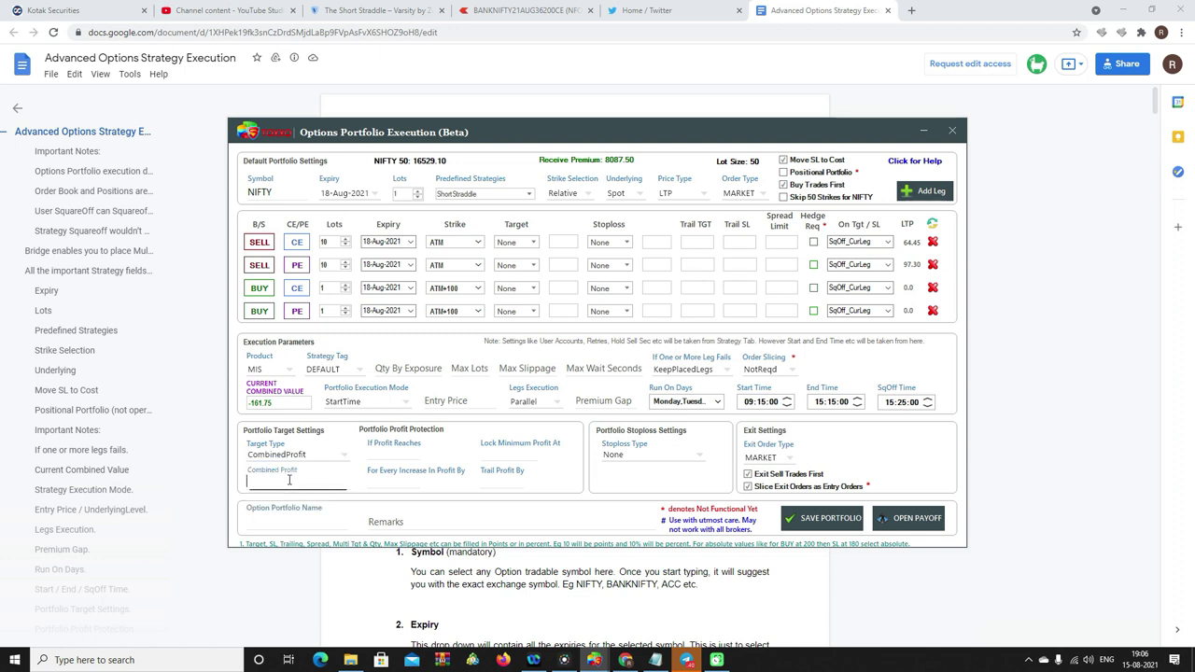
{"action": "type", "text": "5000"}
Change the portfolio target type to AbsoluteCombinedPremium and clear the absolute premium value.
{"action": "left_click", "coordinate": [282, 457]}
{"action": "left_click", "coordinate": [292, 488]}
{"action": "key", "text": "Tab"}
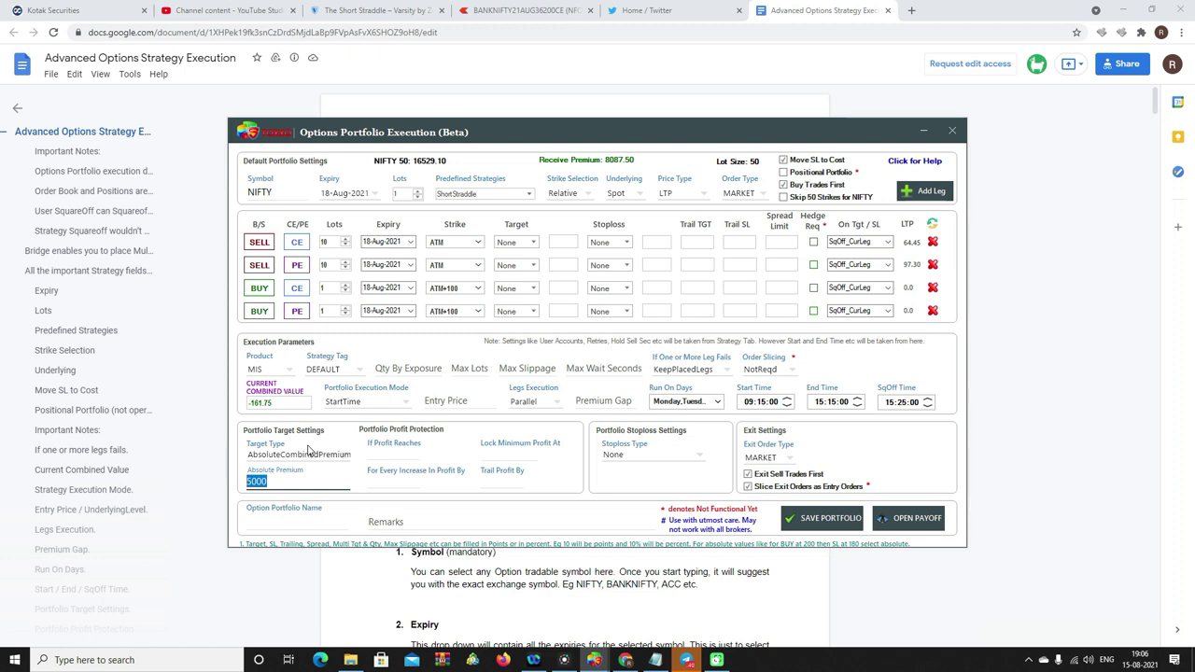
{"action": "type", "text": "-"}
{"action": "key", "text": "BackSpace"}
Try the CombinedMultiTgt target type and UnderlyingMovement with a movement of 100, and reset the target type to None.
{"action": "left_click", "coordinate": [293, 454]}
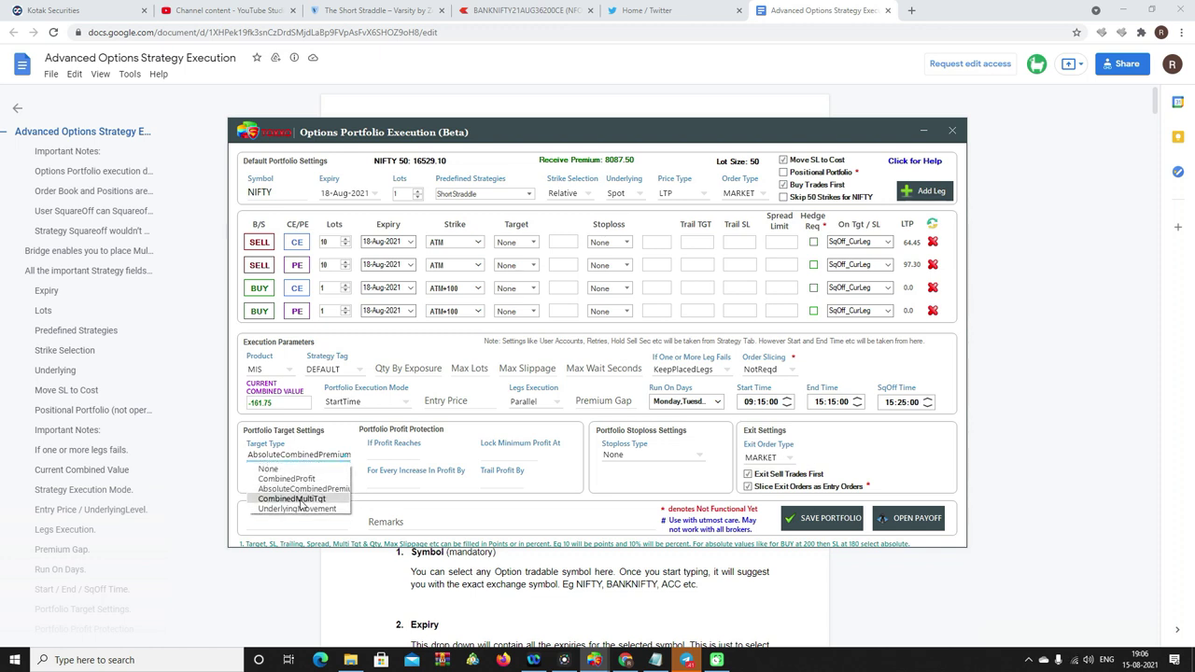
{"action": "left_click", "coordinate": [300, 505]}
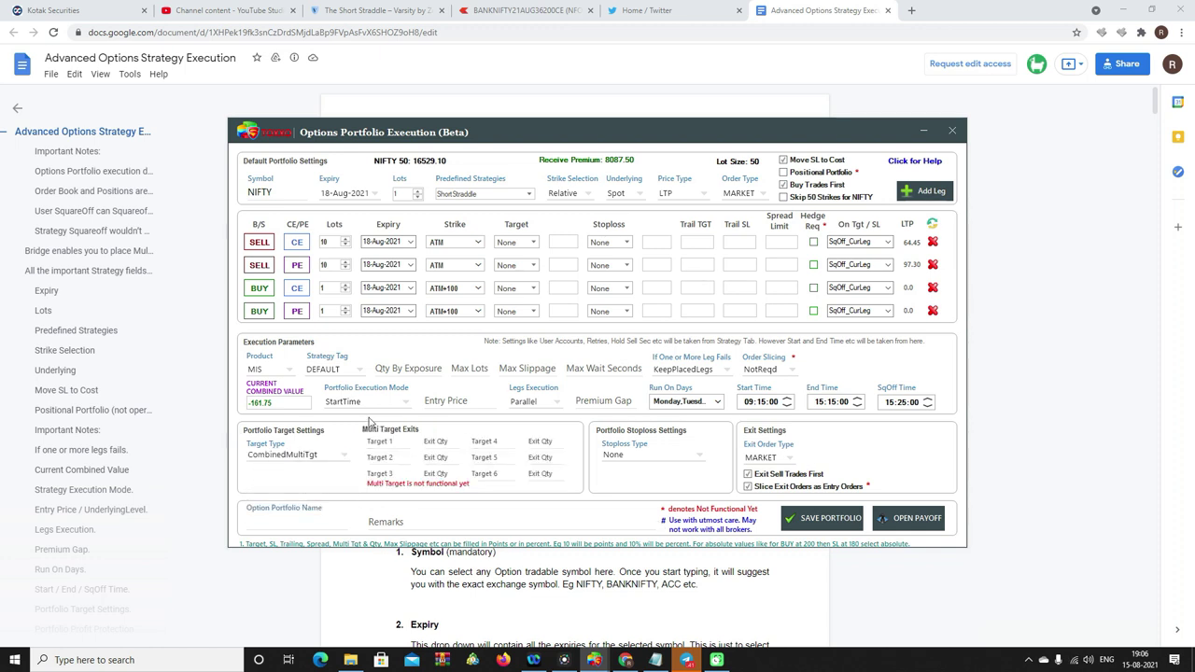
{"action": "left_click", "coordinate": [292, 457]}
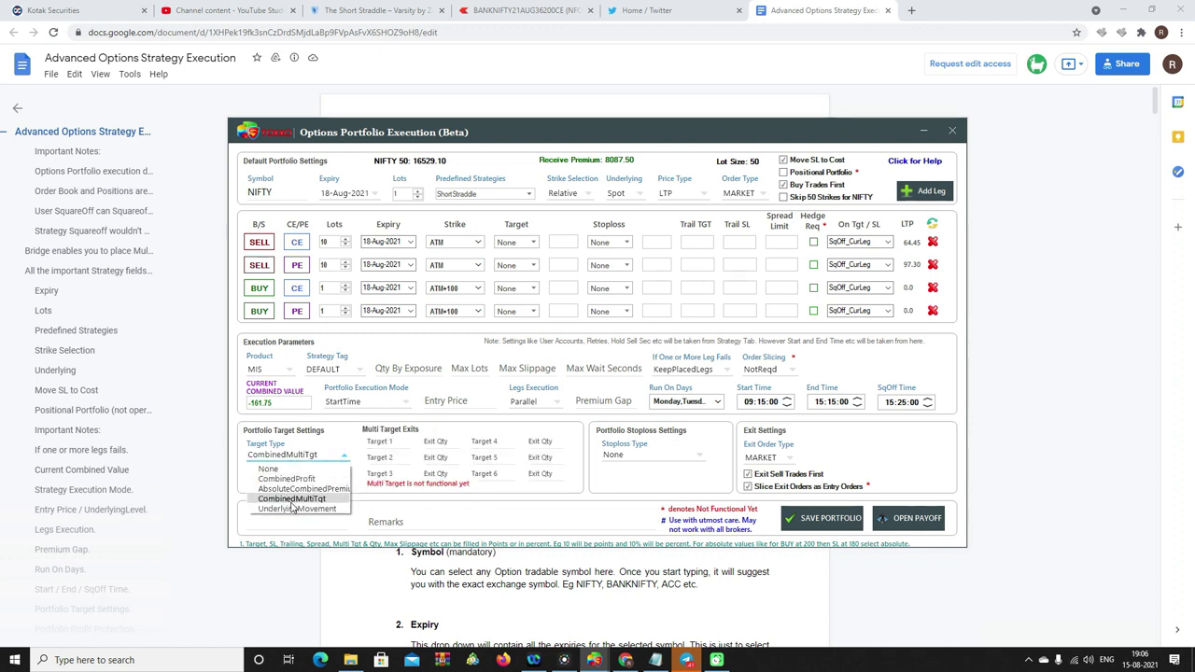
{"action": "left_click", "coordinate": [292, 507]}
{"action": "left_click", "coordinate": [296, 480]}
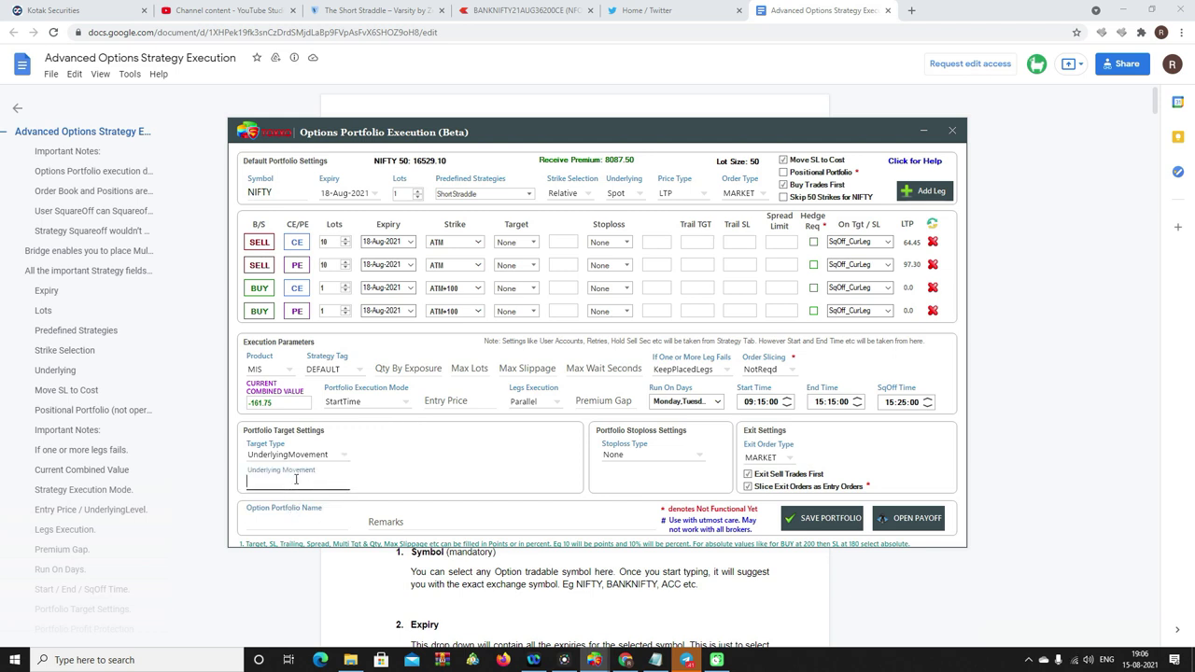
{"action": "type", "text": "100"}
{"action": "left_click", "coordinate": [317, 456]}
{"action": "left_click", "coordinate": [316, 470]}
{"action": "left_click", "coordinate": [665, 457]}
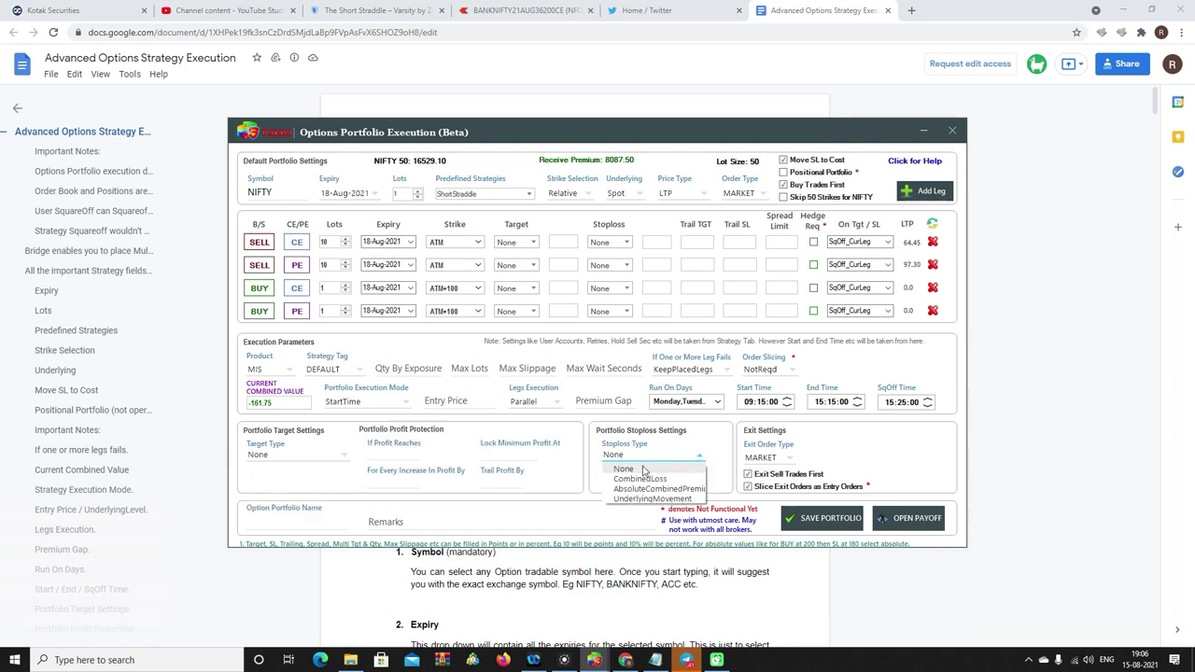
{"action": "left_click", "coordinate": [406, 453]}
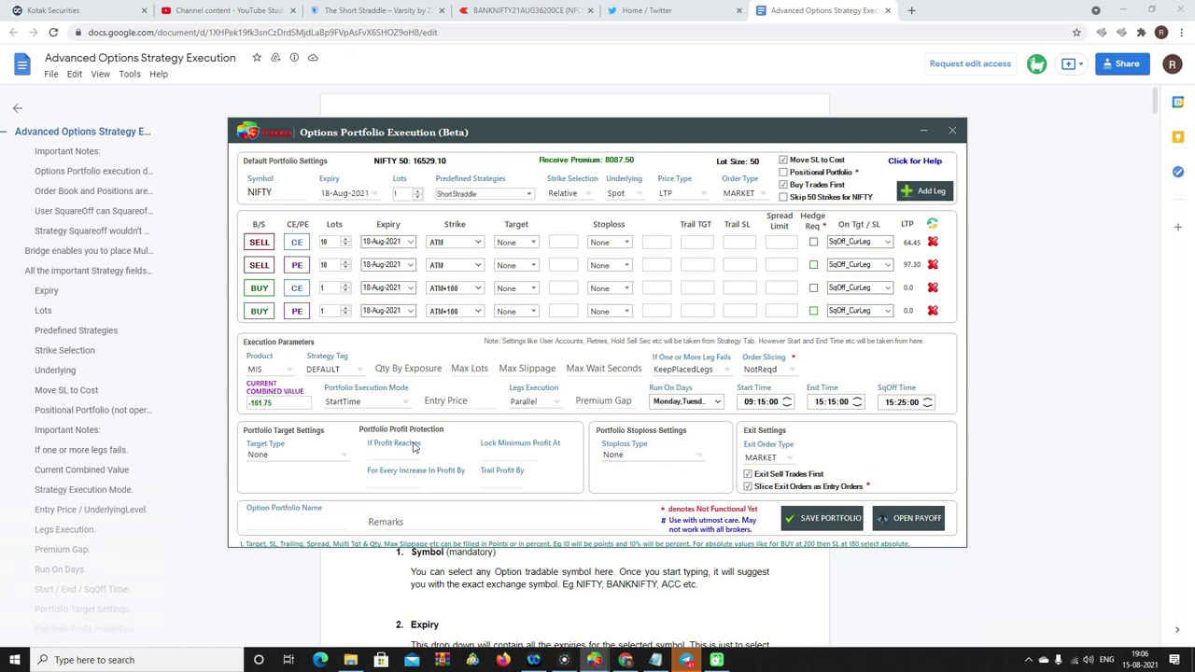
{"action": "left_click", "coordinate": [389, 452]}
{"action": "left_click", "coordinate": [317, 455]}
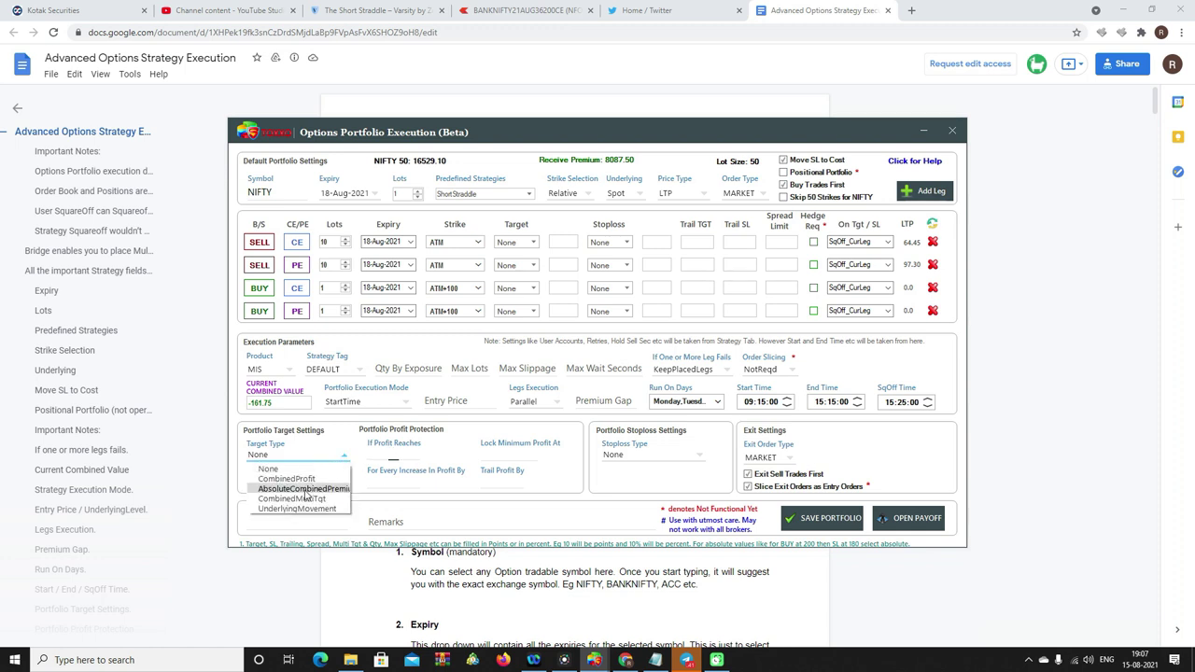
{"action": "left_click", "coordinate": [428, 460]}
{"action": "left_click", "coordinate": [312, 456]}
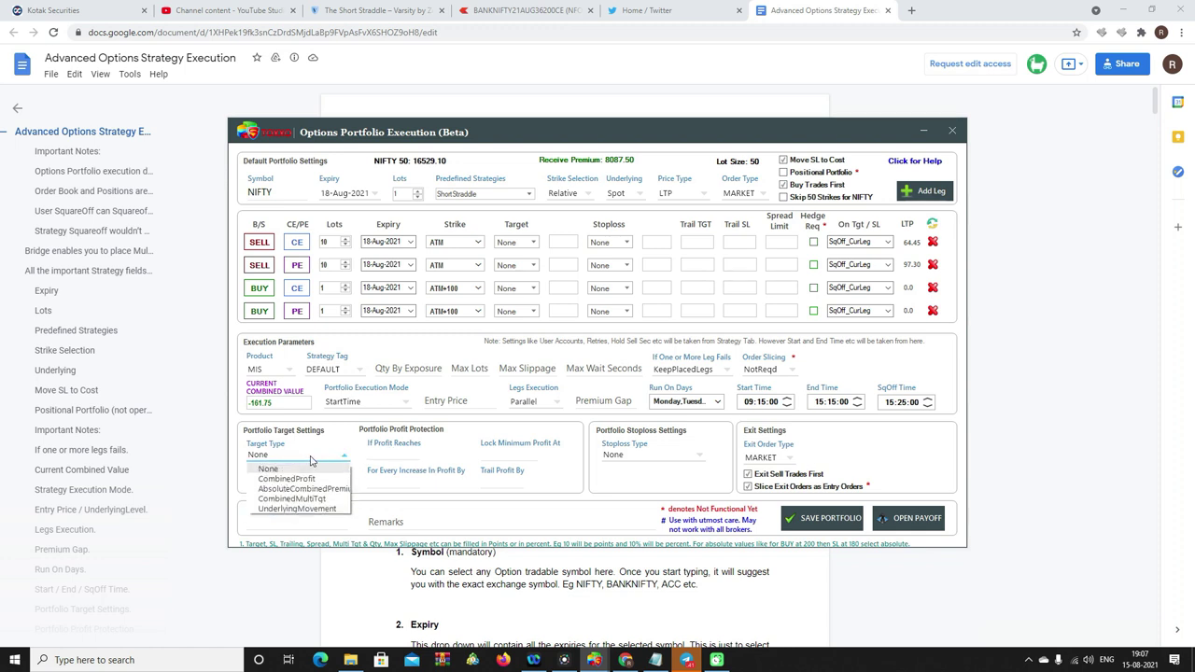
{"action": "left_click", "coordinate": [389, 457]}
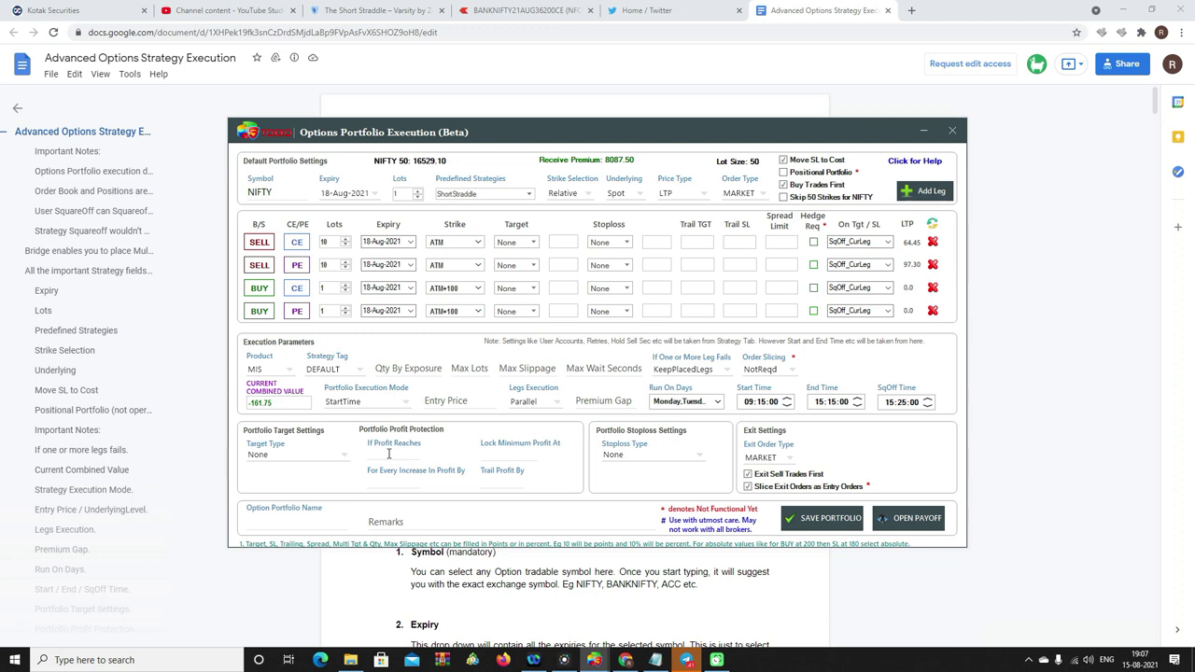
Set profit protection to lock a minimum of 1500 when profit reaches 3000, and trail by 100 for every 200 increase.
{"action": "left_click", "coordinate": [388, 455]}
{"action": "type", "text": "3000"}
{"action": "left_click", "coordinate": [490, 454]}
{"action": "type", "text": "1500"}
{"action": "left_click", "coordinate": [406, 480]}
{"action": "type", "text": "200"}
{"action": "type", "text": "100"}
{"action": "left_click", "coordinate": [388, 452]}
Skim the Advanced Options Strategy Execution guide through the Strategy Tag notes and return to the portfolio window.
{"action": "left_click", "coordinate": [789, 8]}
{"action": "scroll", "coordinate": [488, 499], "scroll_direction": "down", "scroll_amount": 7}
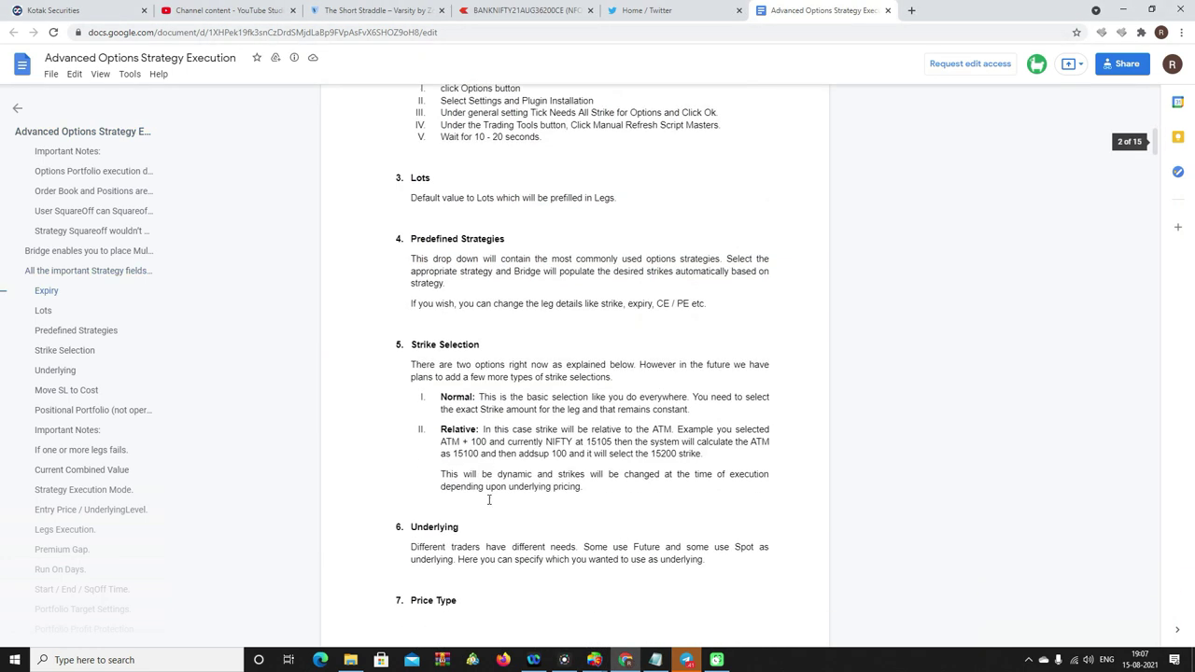
{"action": "scroll", "coordinate": [488, 499], "scroll_direction": "down", "scroll_amount": 20}
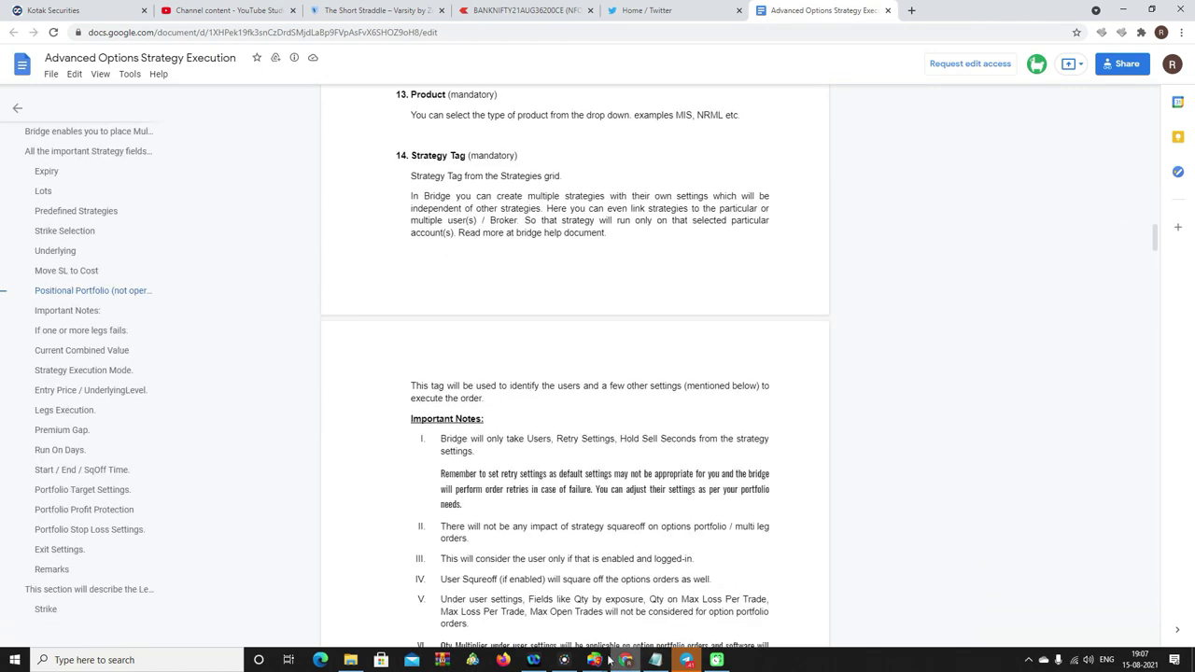
{"action": "mouse_move", "coordinate": [594, 660]}
{"action": "left_click", "coordinate": [658, 607]}
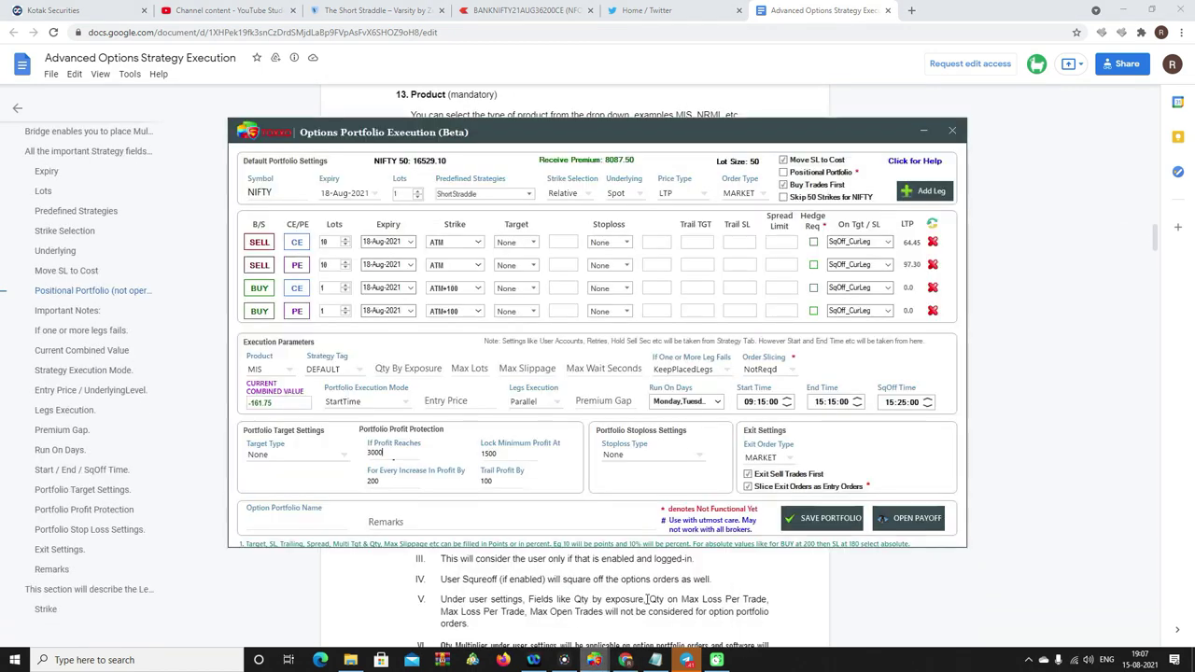
Try the SL exit order type with an exit slippage of 5 and 10 wait seconds, and return it to MARKET.
{"action": "left_click", "coordinate": [782, 458]}
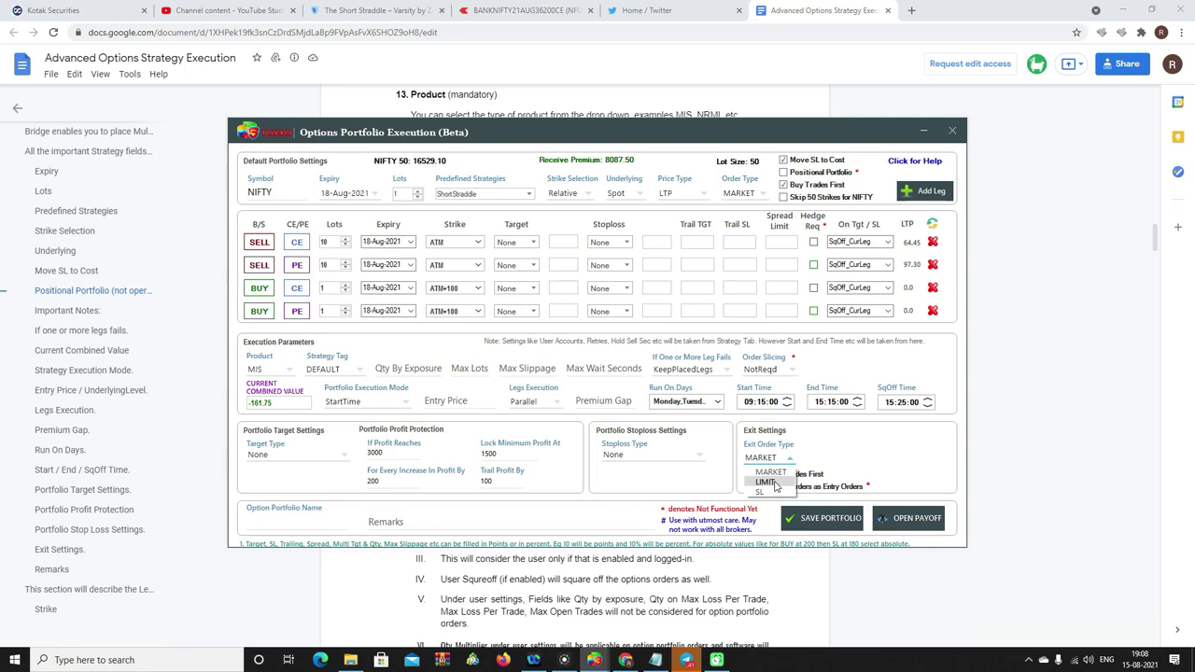
{"action": "left_click", "coordinate": [777, 493]}
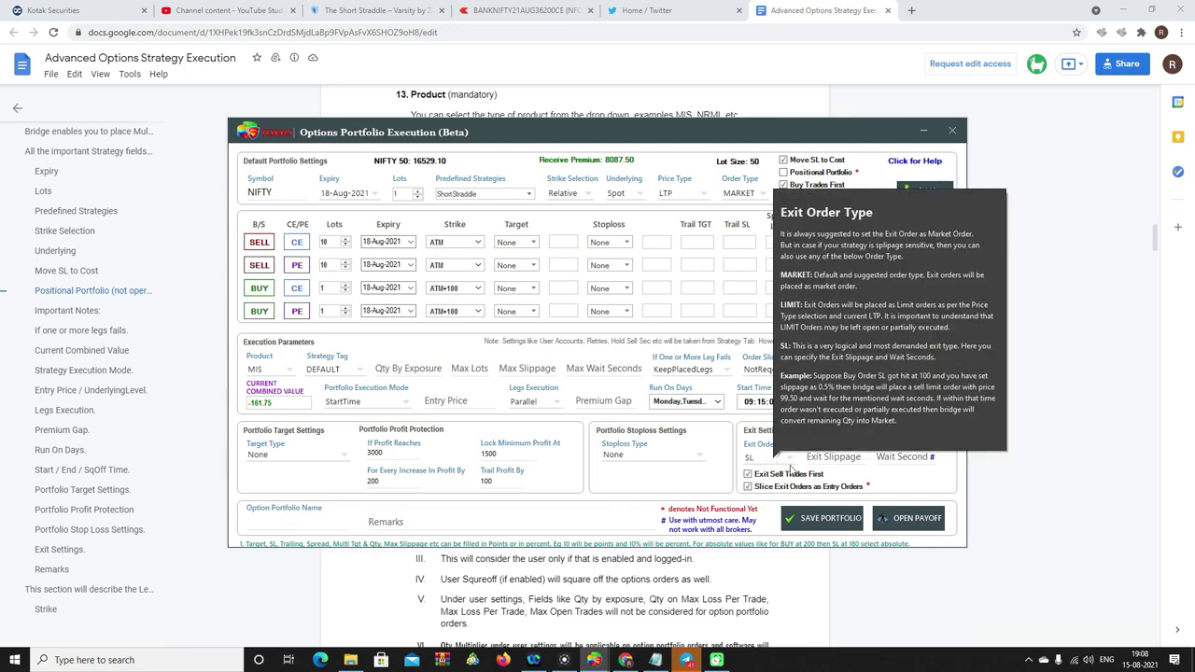
{"action": "left_click", "coordinate": [844, 458]}
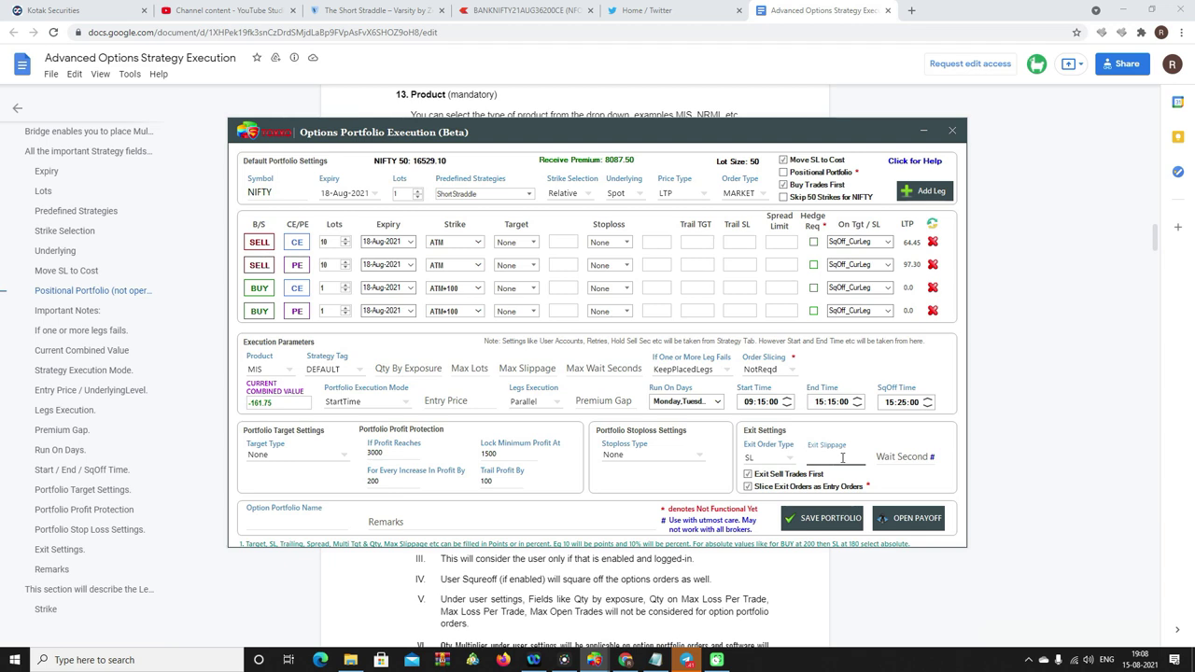
{"action": "type", "text": "5"}
{"action": "key", "text": "Tab"}
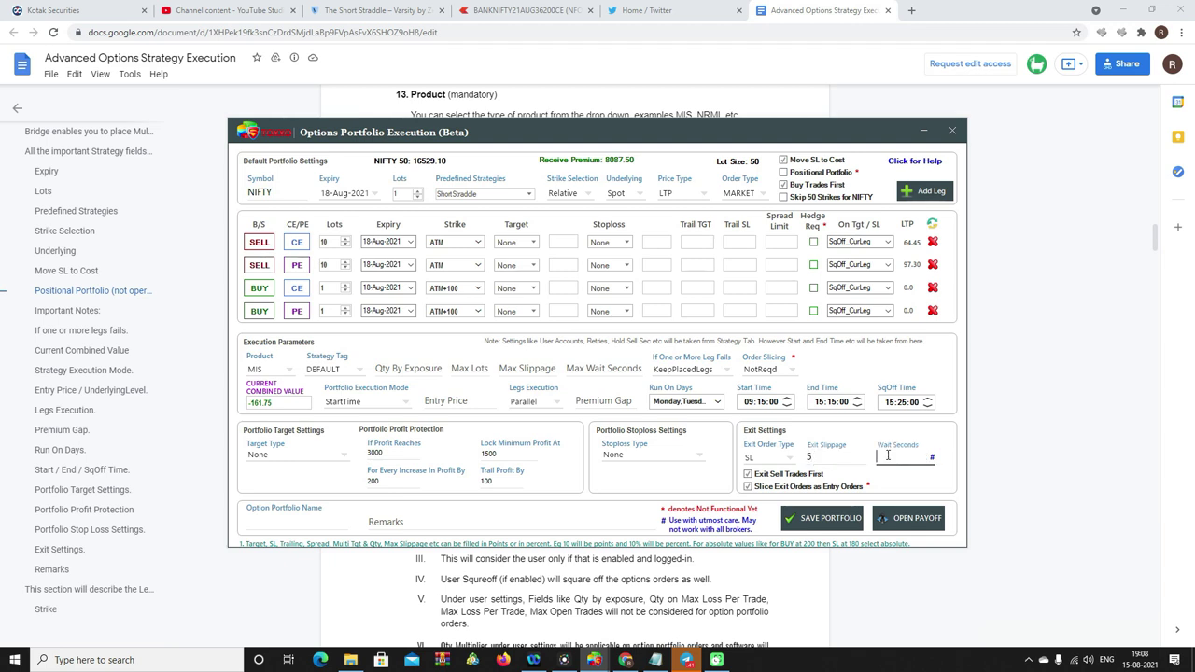
{"action": "type", "text": "10"}
{"action": "left_click", "coordinate": [768, 459]}
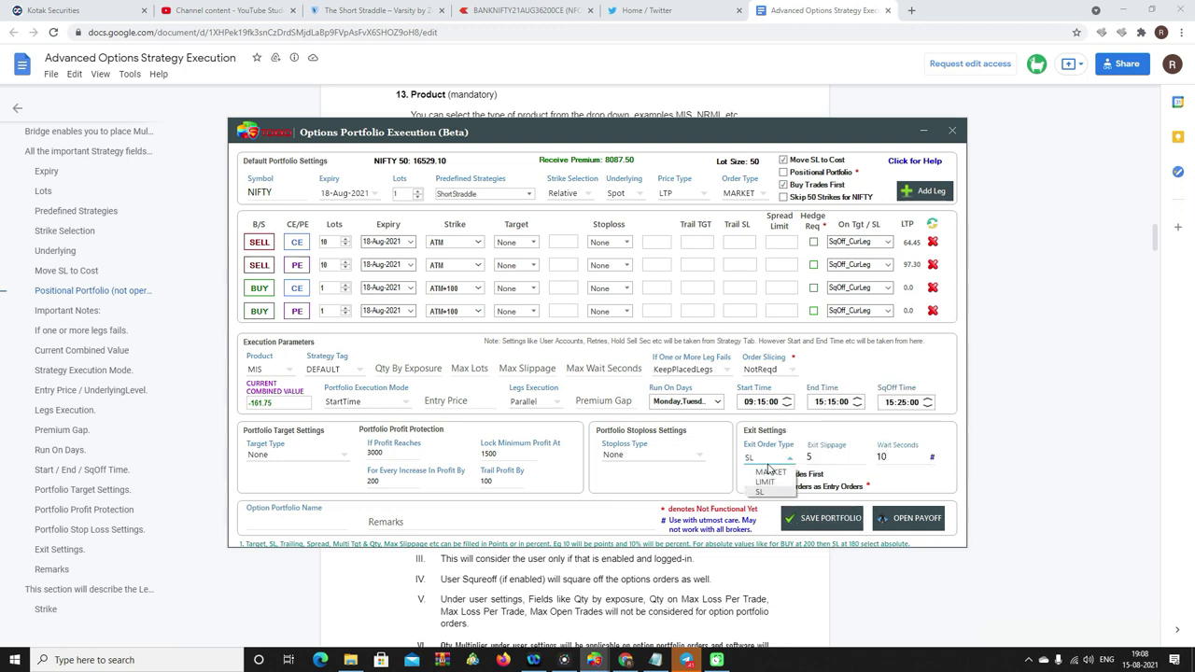
{"action": "left_click", "coordinate": [768, 472]}
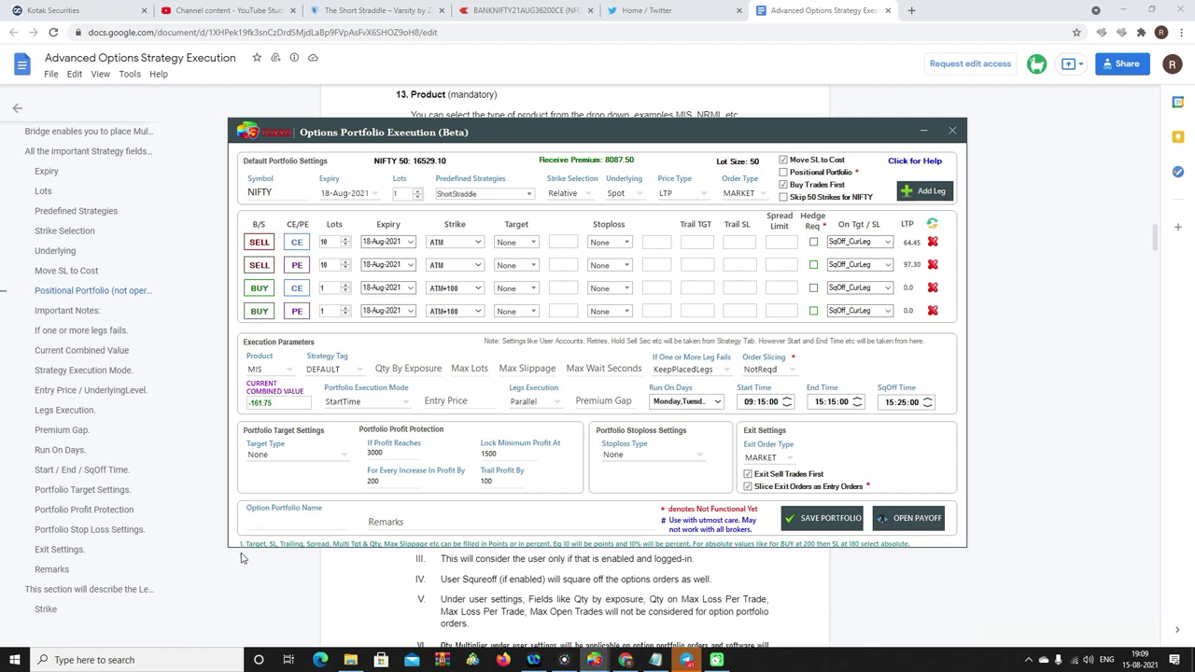
Name the options portfolio STR1 and check its payoff chart at a lower spot price.
{"action": "left_click", "coordinate": [263, 524]}
{"action": "type", "text": "STR1"}
{"action": "left_click", "coordinate": [914, 521]}
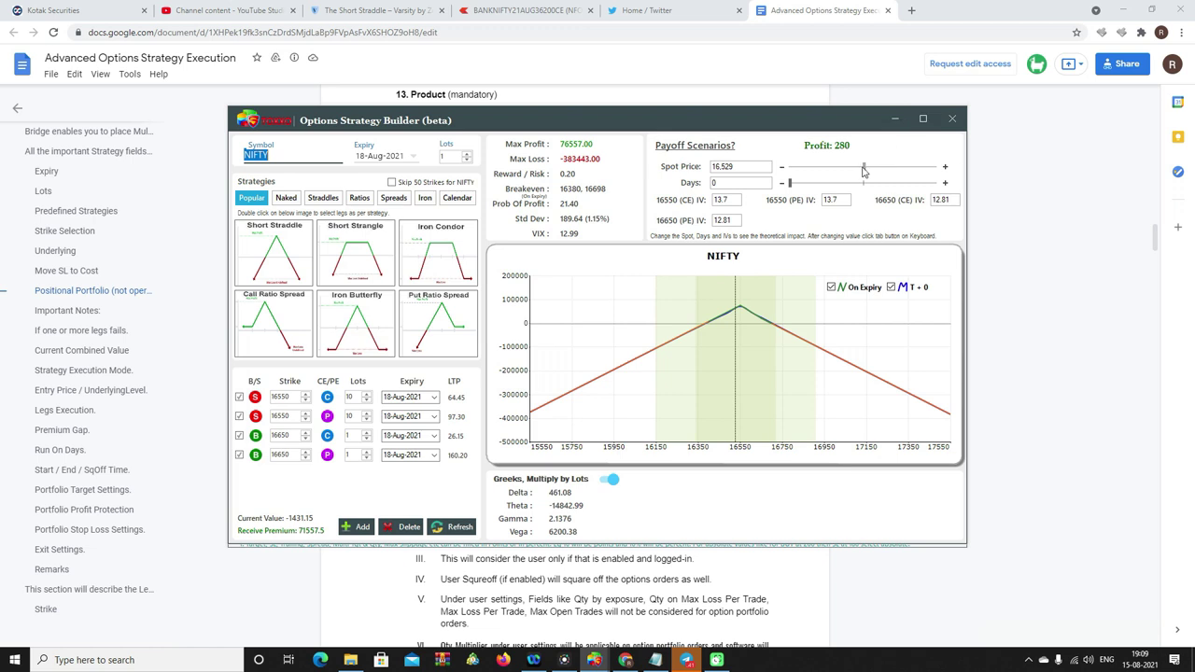
{"action": "mouse_move", "coordinate": [863, 168]}
{"action": "left_mouse_down"}
{"action": "mouse_move", "coordinate": [910, 168]}
{"action": "mouse_move", "coordinate": [809, 168]}
{"action": "left_mouse_up"}
{"action": "left_click", "coordinate": [952, 119]}
{"action": "left_click", "coordinate": [952, 121]}
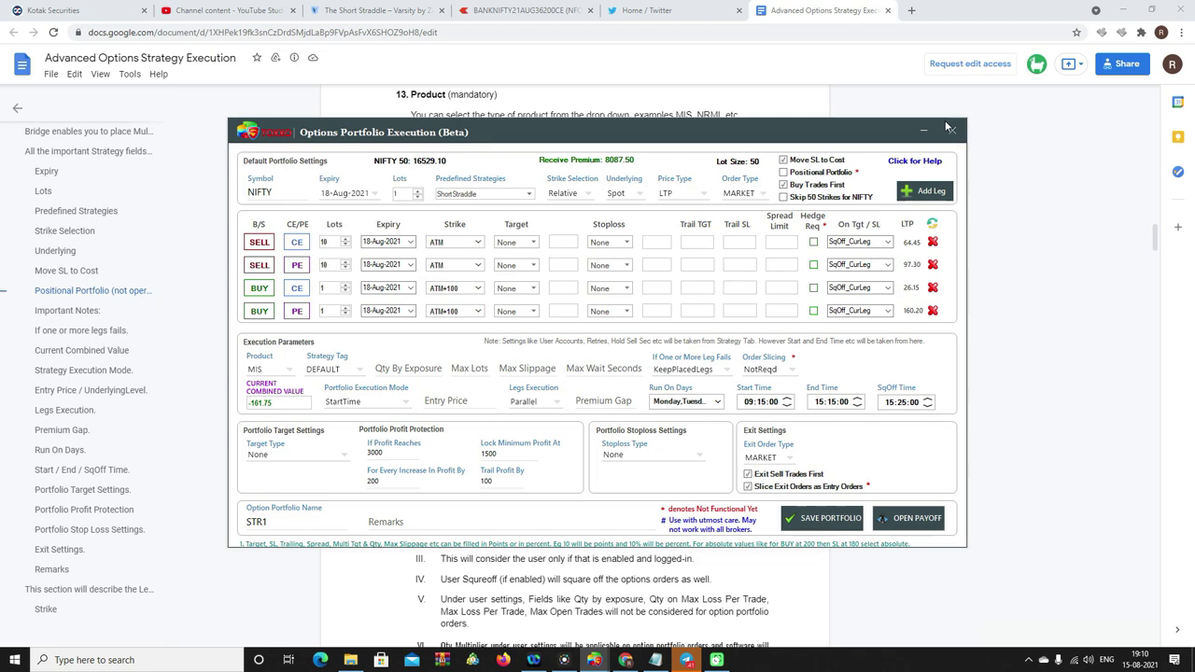
Save the portfolio and verify the API login in the Intelligent Trading Bridge.
{"action": "left_click", "coordinate": [821, 518]}
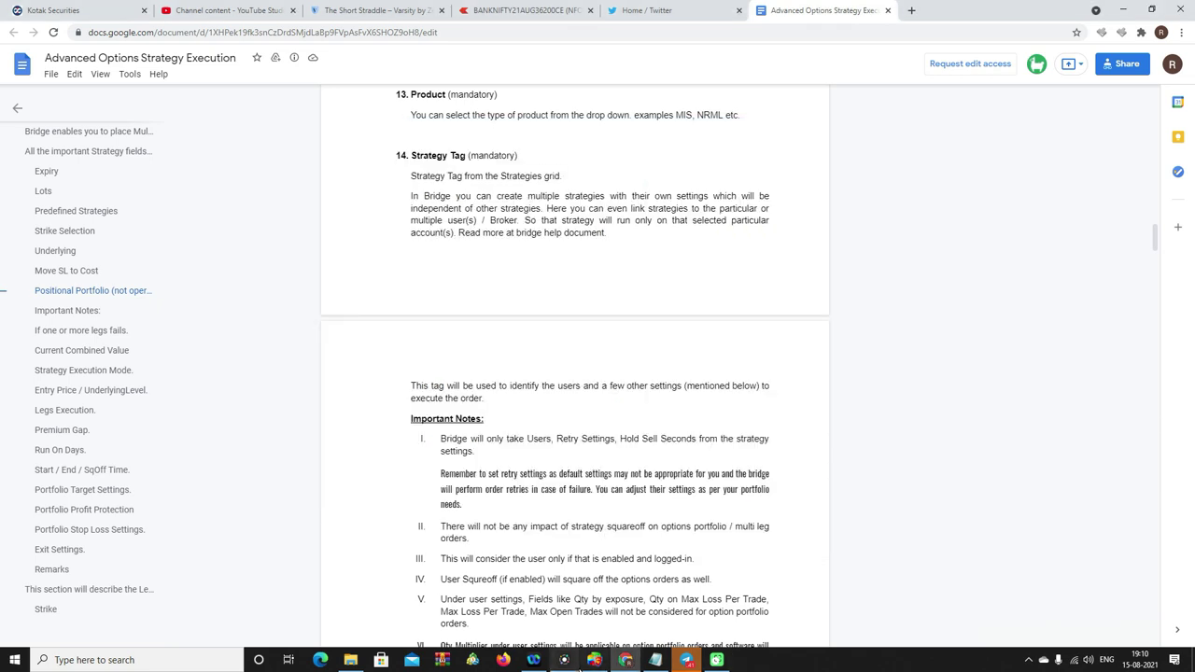
{"action": "left_click", "coordinate": [594, 660]}
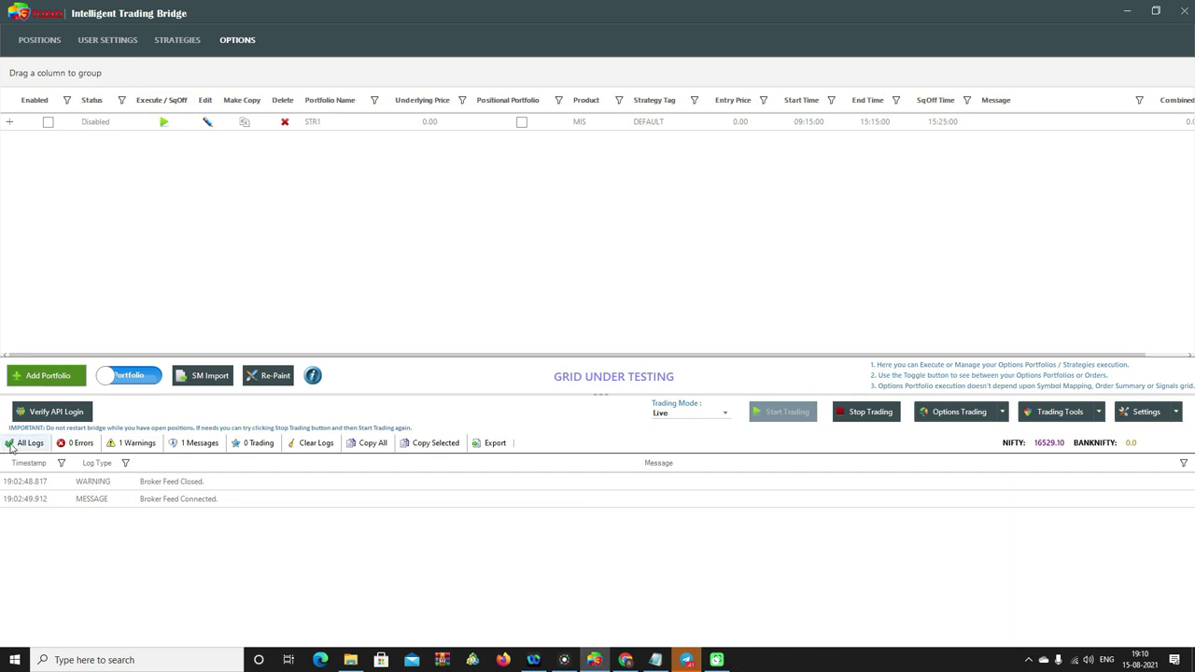
{"action": "left_click", "coordinate": [33, 419]}
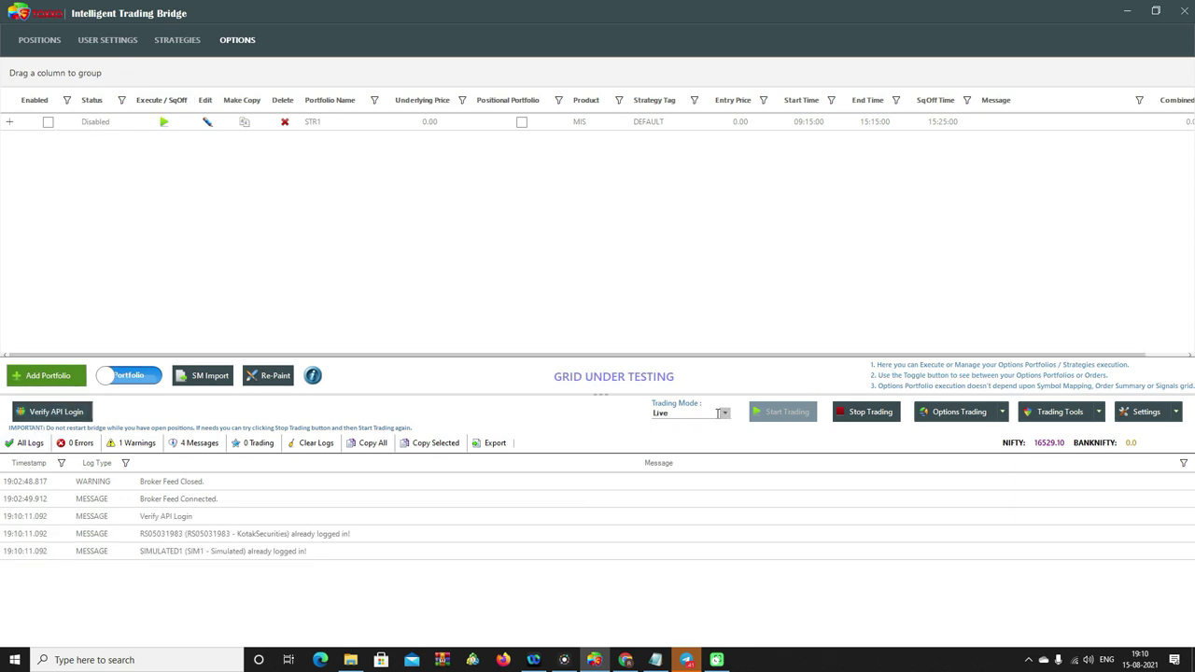
Enable the STR1 portfolio and expand its row to show the individual legs.
{"action": "left_click", "coordinate": [48, 122]}
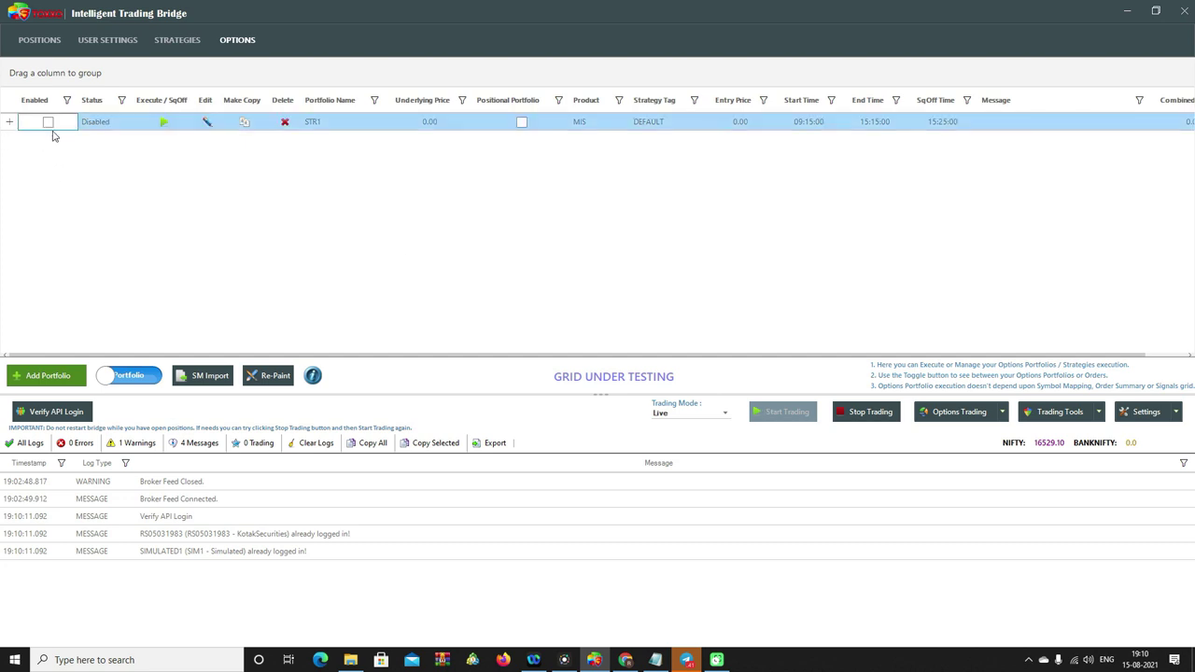
{"action": "left_click", "coordinate": [48, 123]}
{"action": "left_click", "coordinate": [10, 122]}
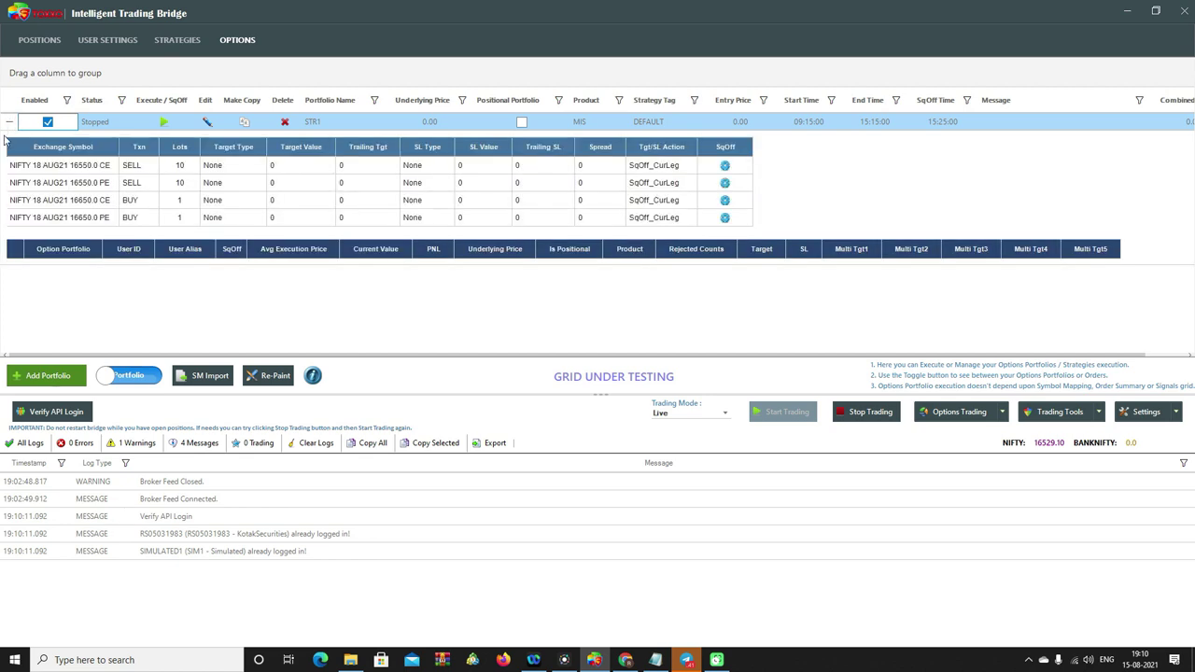